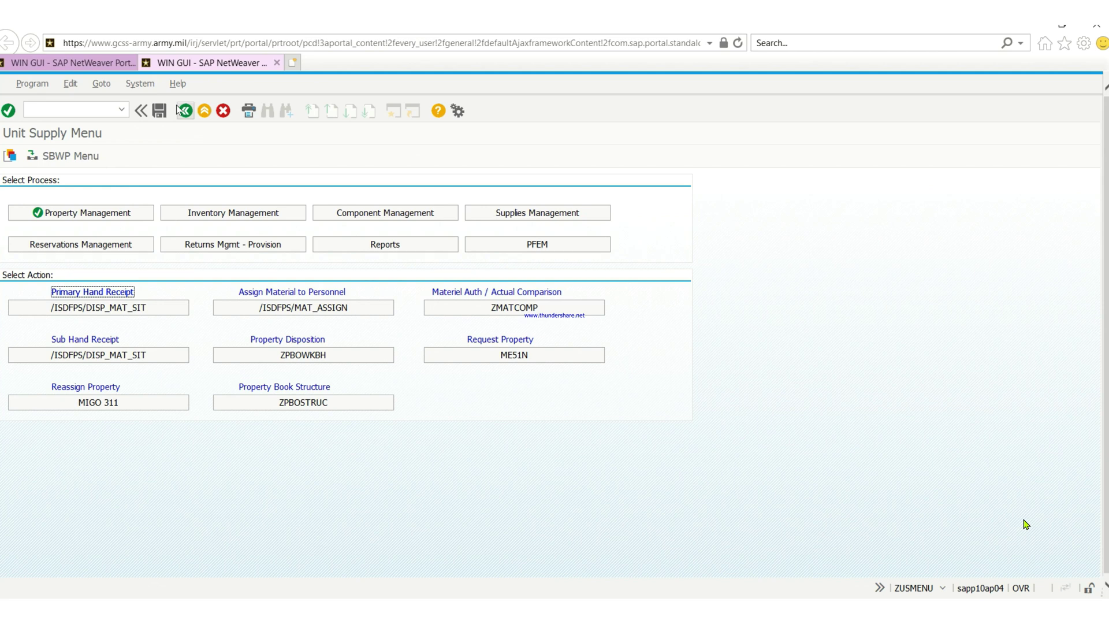
# Open Primary Hand Receipt and choose O-O_DOWN as the evaluation path
pyautogui.moveTo(317, 441)
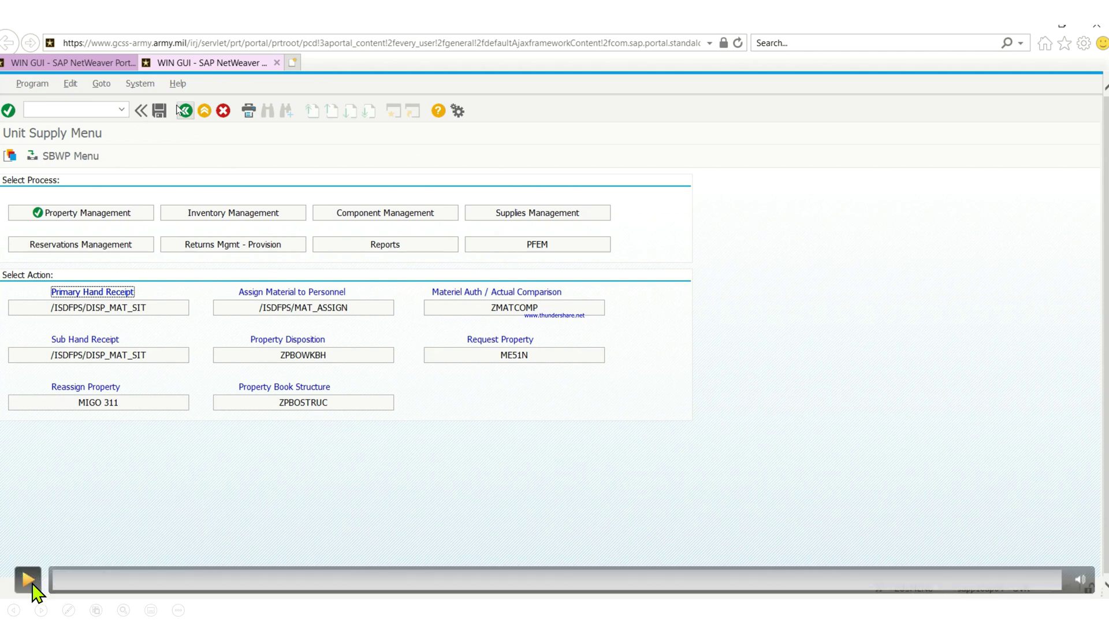
pyautogui.click(29, 581)
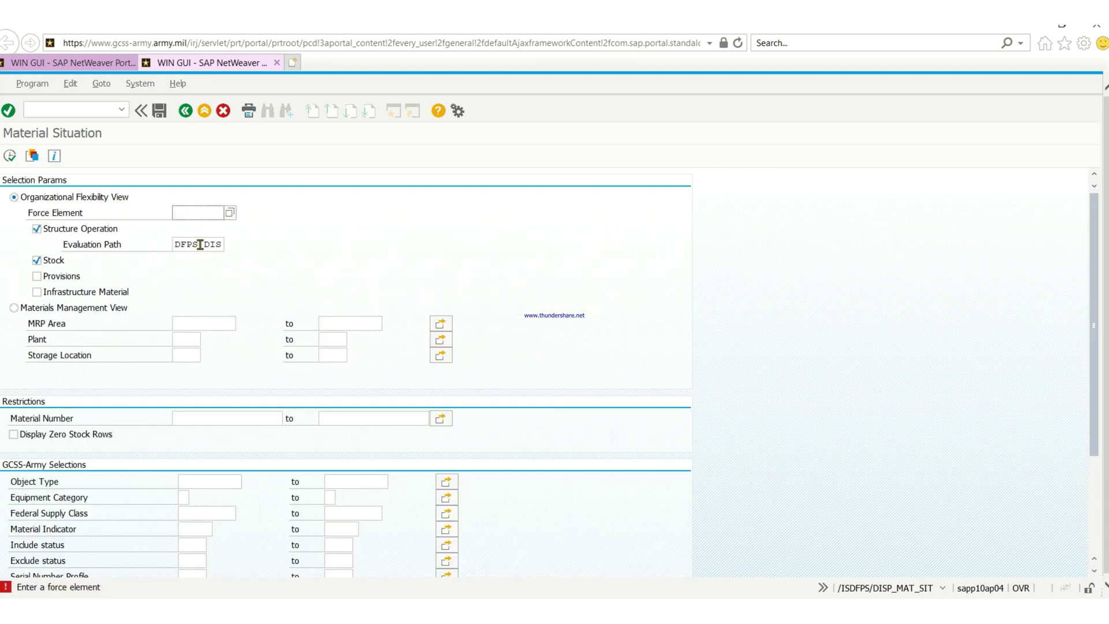
pyautogui.click(200, 245)
pyautogui.click(229, 244)
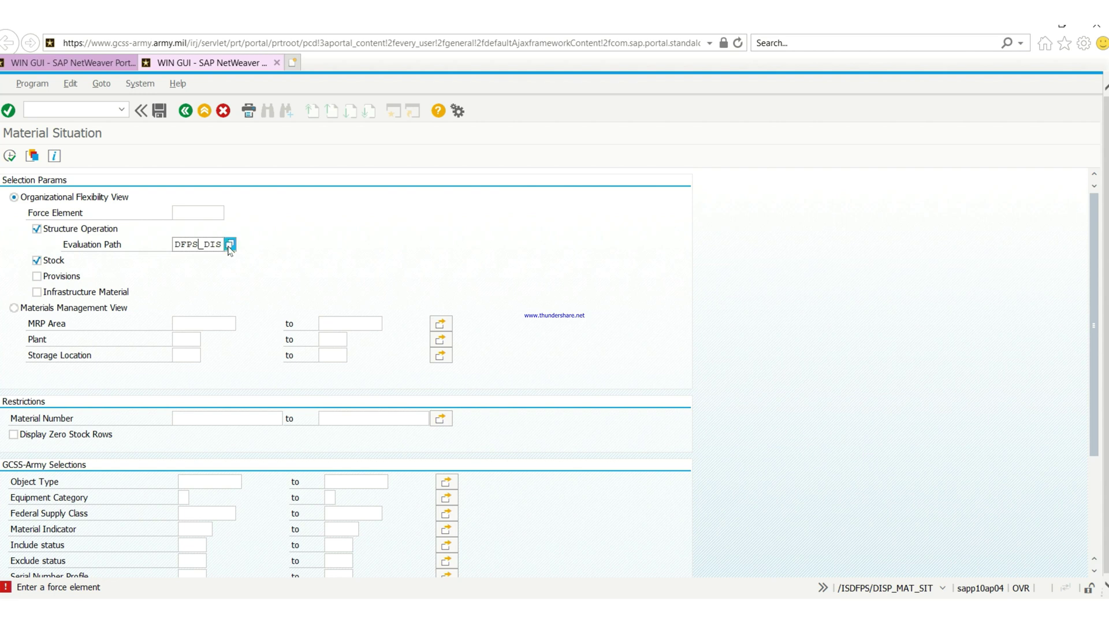
pyautogui.click(203, 458)
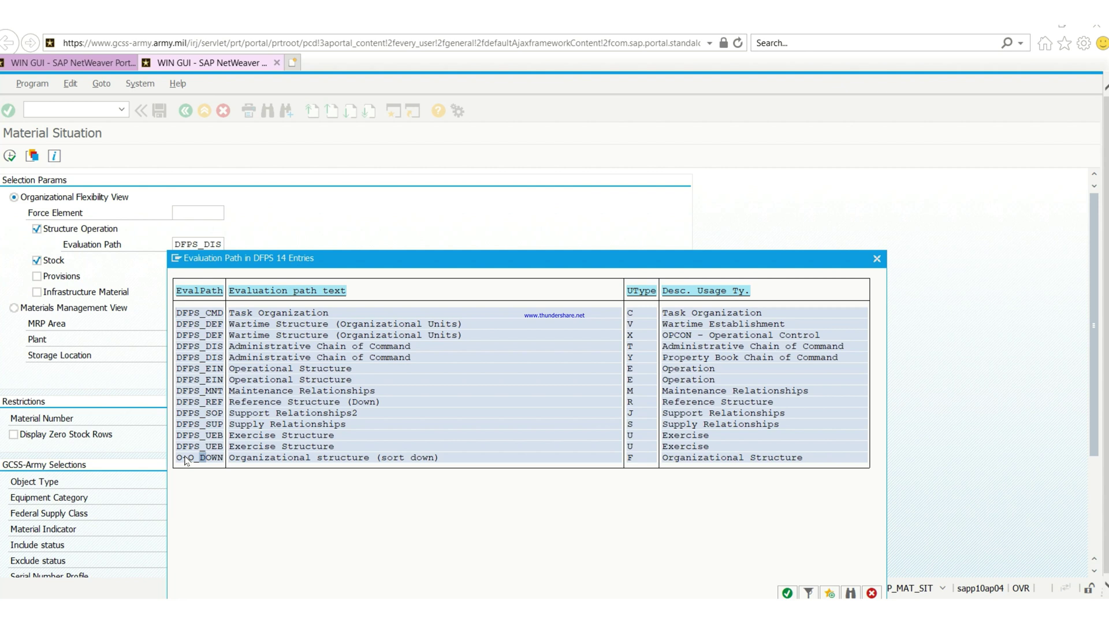
pyautogui.doubleClick(199, 457)
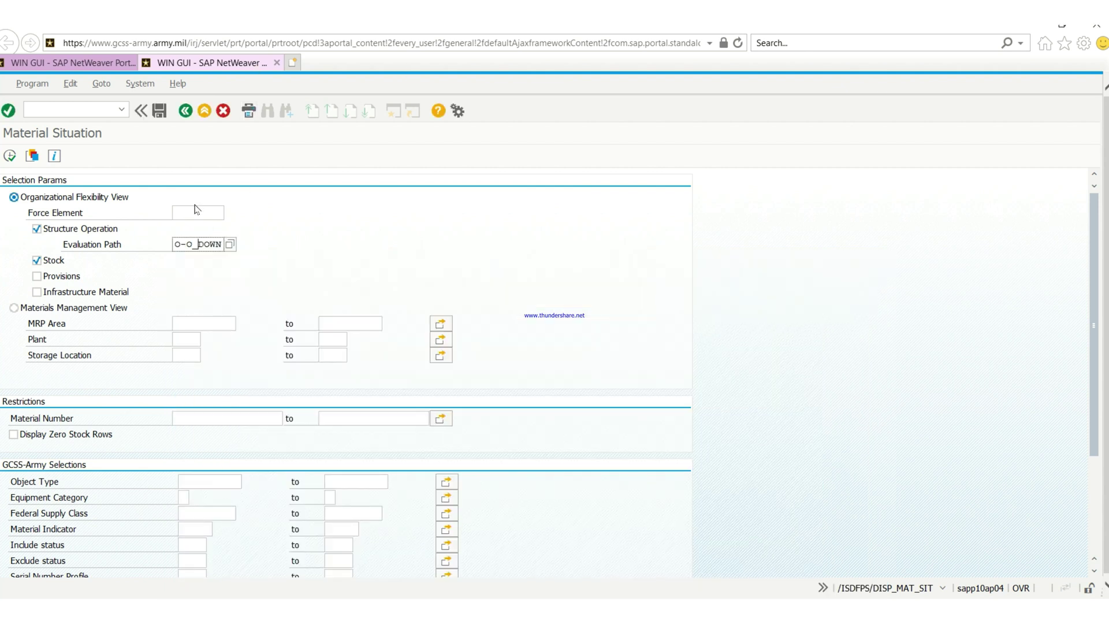
# Enter force element wh9tb0 and execute the Material Situation report
pyautogui.click(195, 212)
pyautogui.write('w')
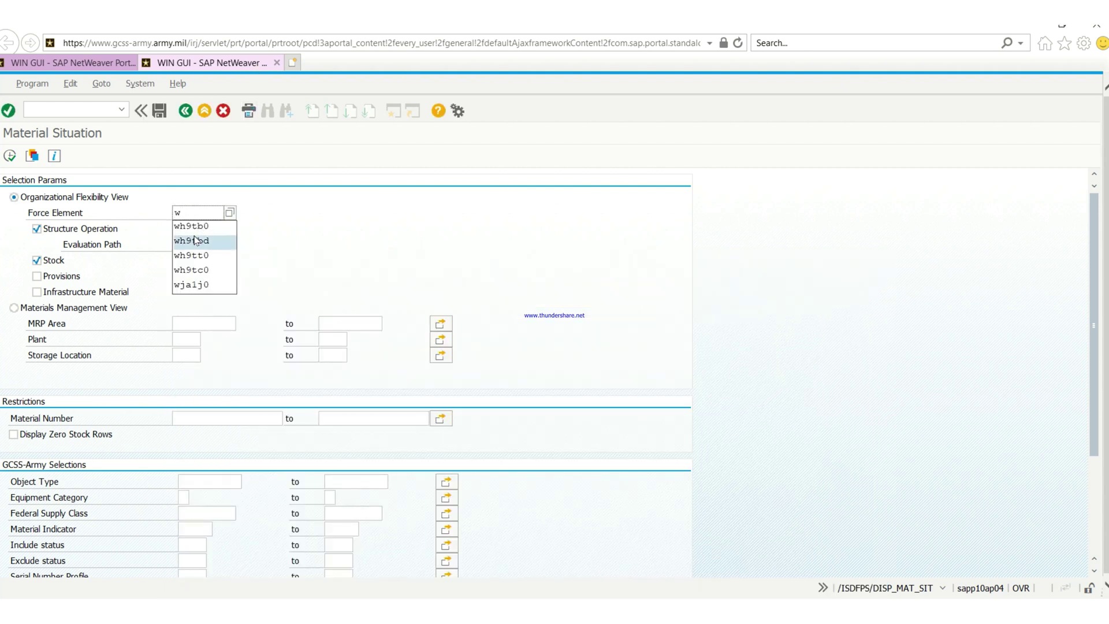
pyautogui.click(190, 226)
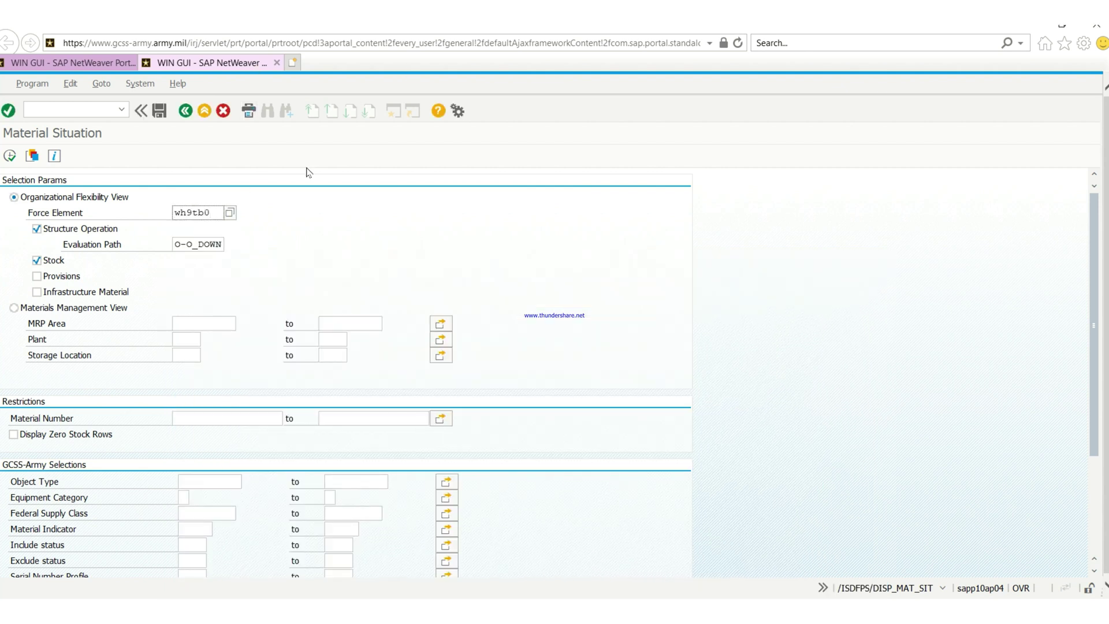
pyautogui.click(11, 156)
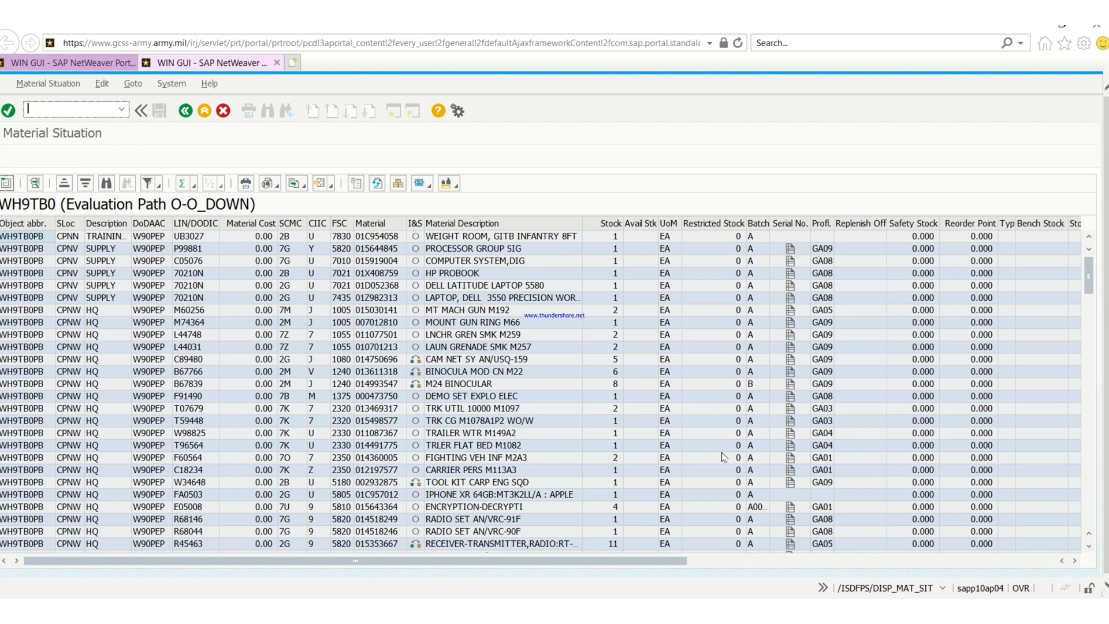
pyautogui.doubleClick(787, 458)
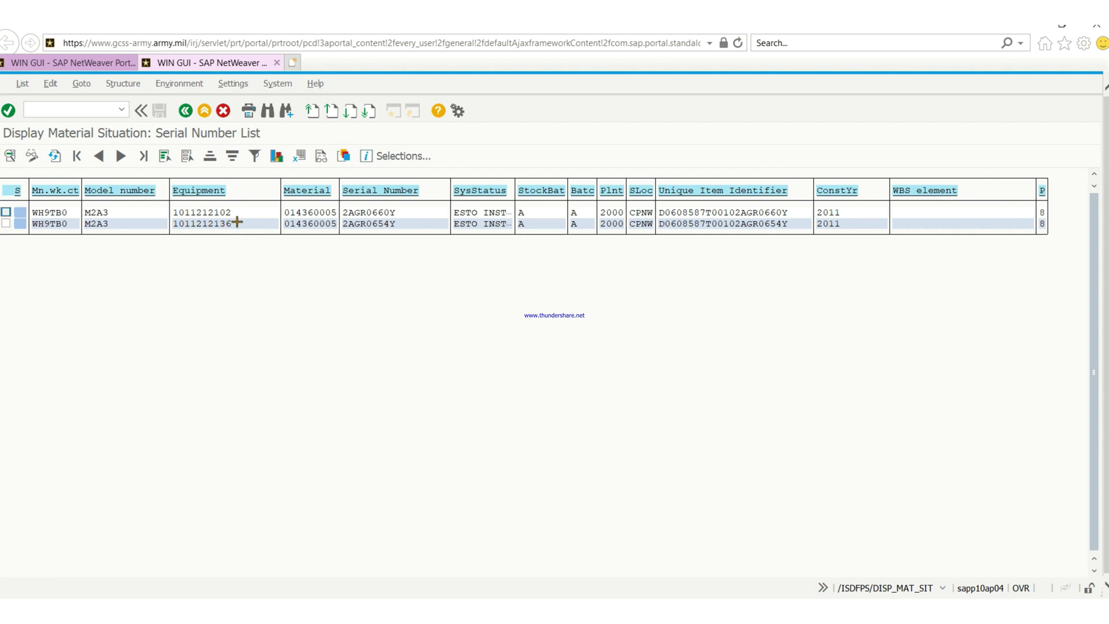
pyautogui.moveTo(237, 222); pyautogui.dragTo(172, 226)
pyautogui.hotkey('ctrl', 'c')
pyautogui.click(80, 84)
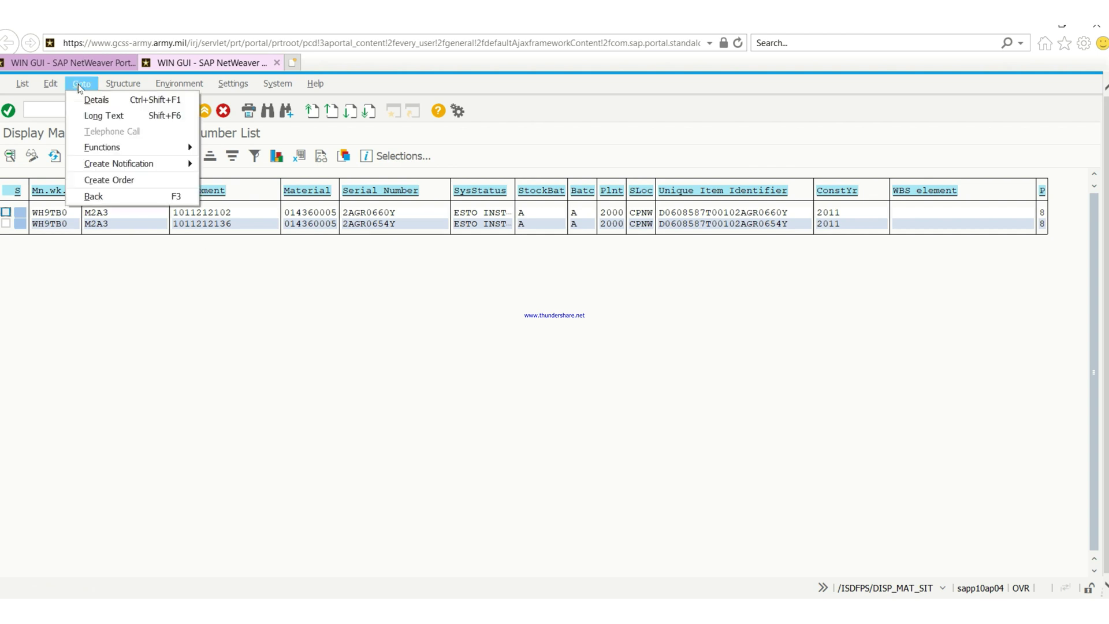
pyautogui.click(120, 181)
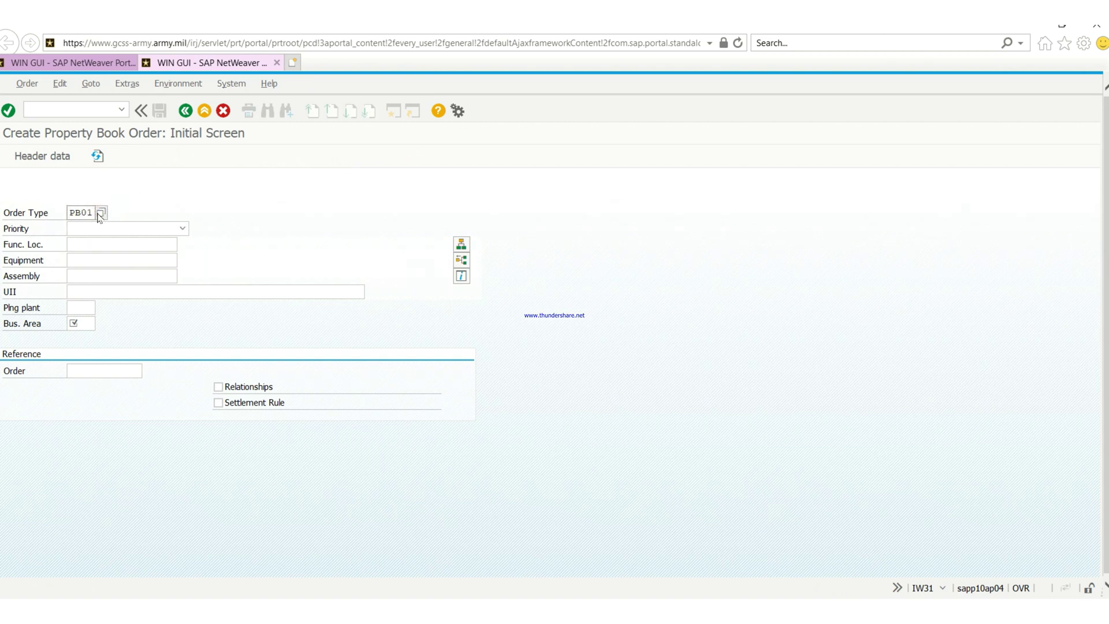
pyautogui.click(81, 260)
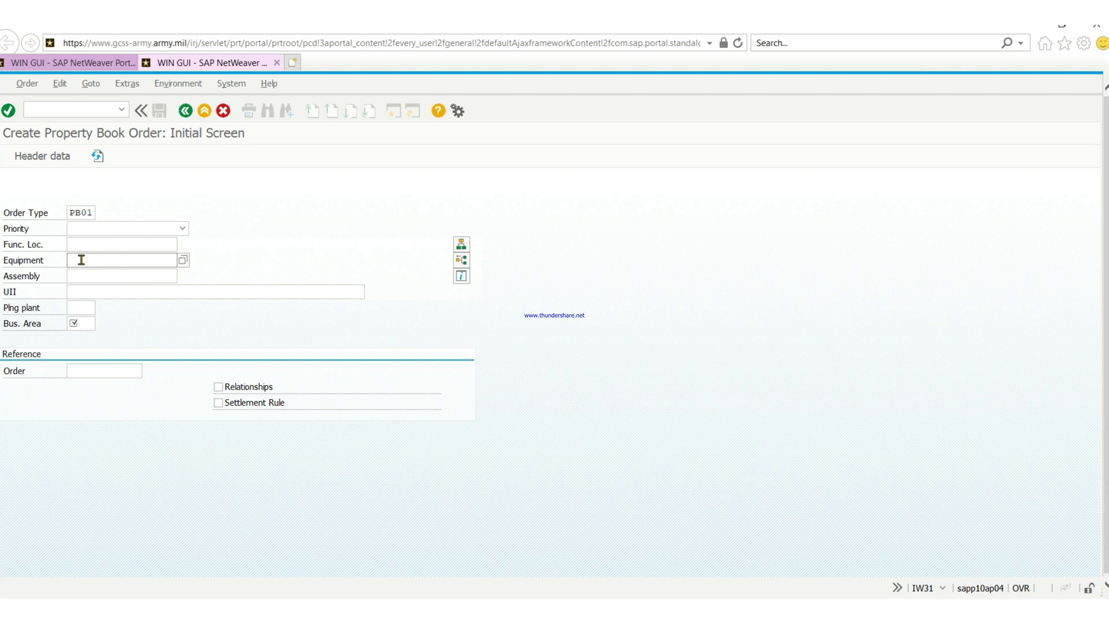
pyautogui.hotkey('ctrl', 'v')
pyautogui.click(87, 260)
pyautogui.press('BackSpace')
pyautogui.press('BackSpace')
pyautogui.press('BackSpace')
# Set business area to army, leave Priority empty, and confirm the PB01 order entries
pyautogui.click(178, 231)
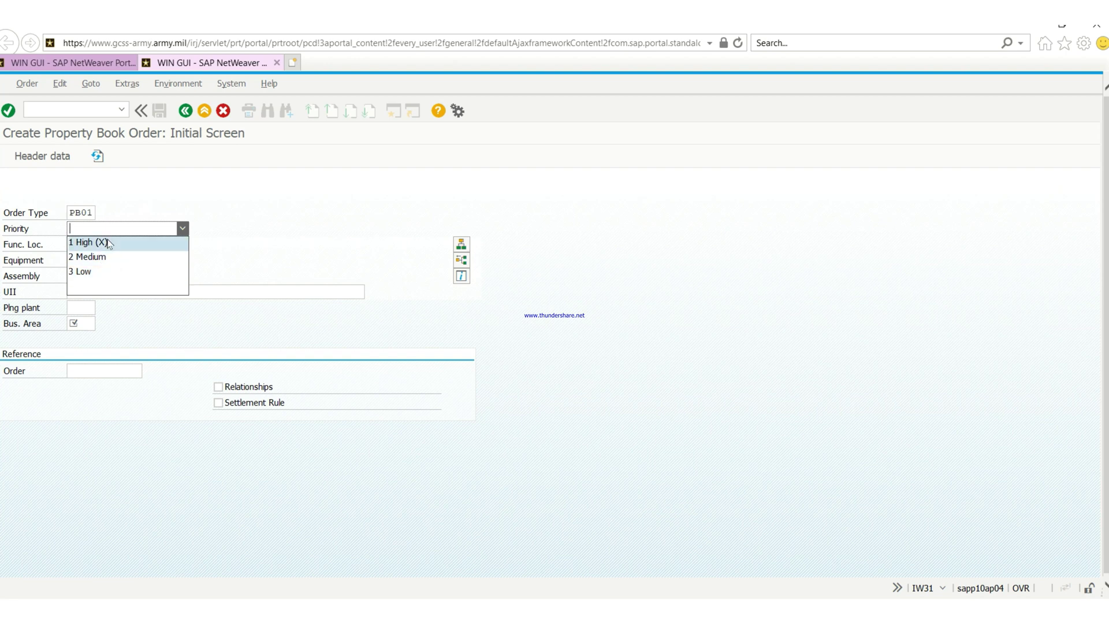
pyautogui.click(95, 275)
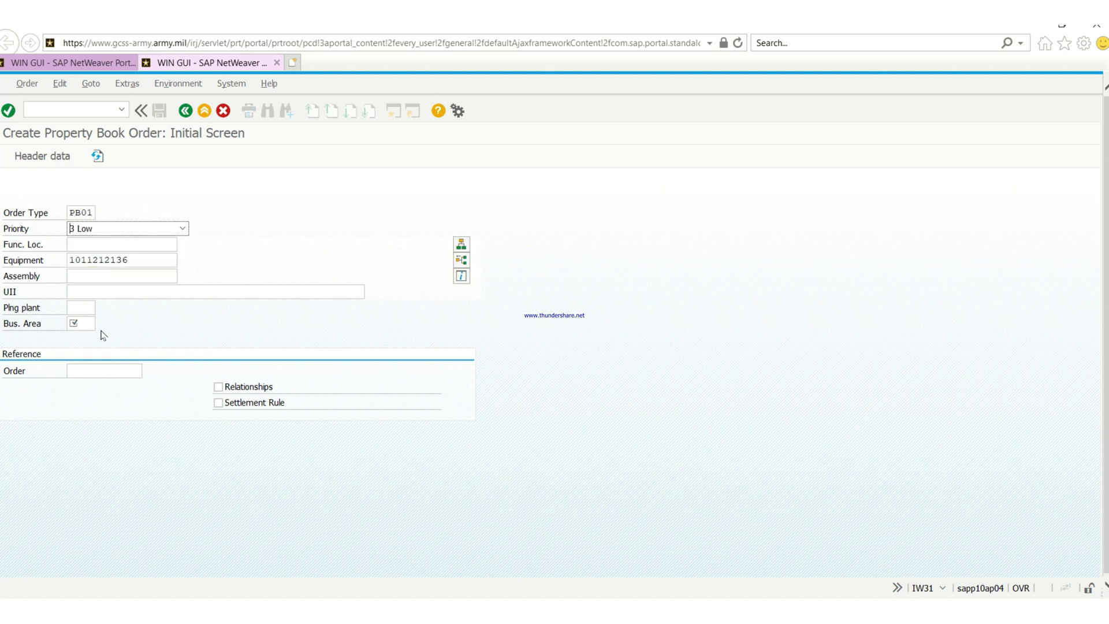
pyautogui.click(85, 321)
pyautogui.write('a')
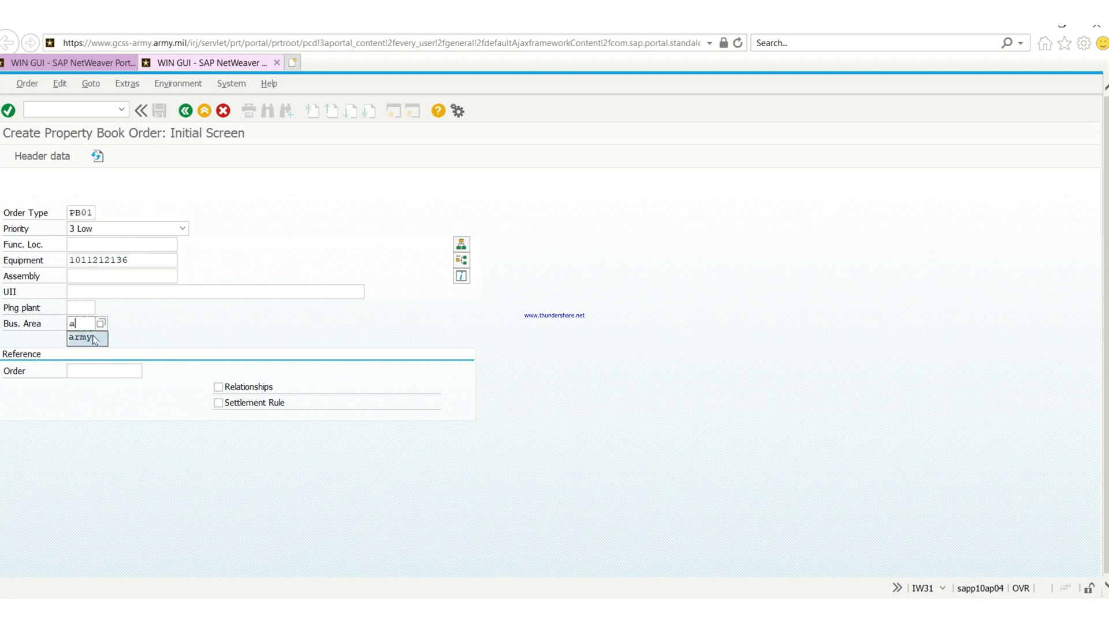
pyautogui.click(94, 339)
pyautogui.click(109, 230)
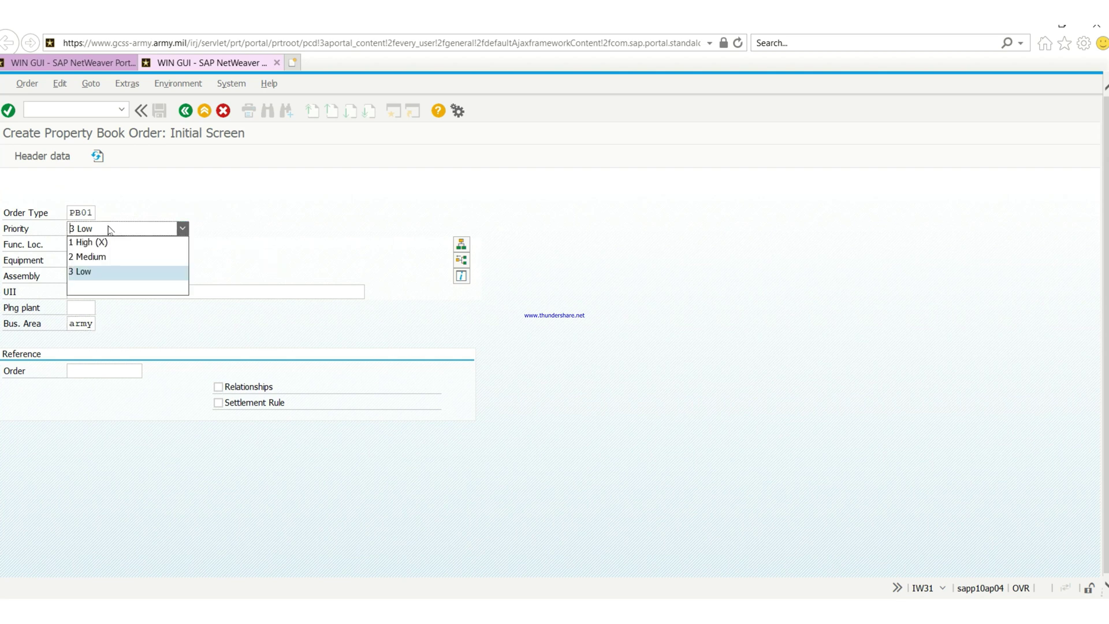
pyautogui.click(115, 227)
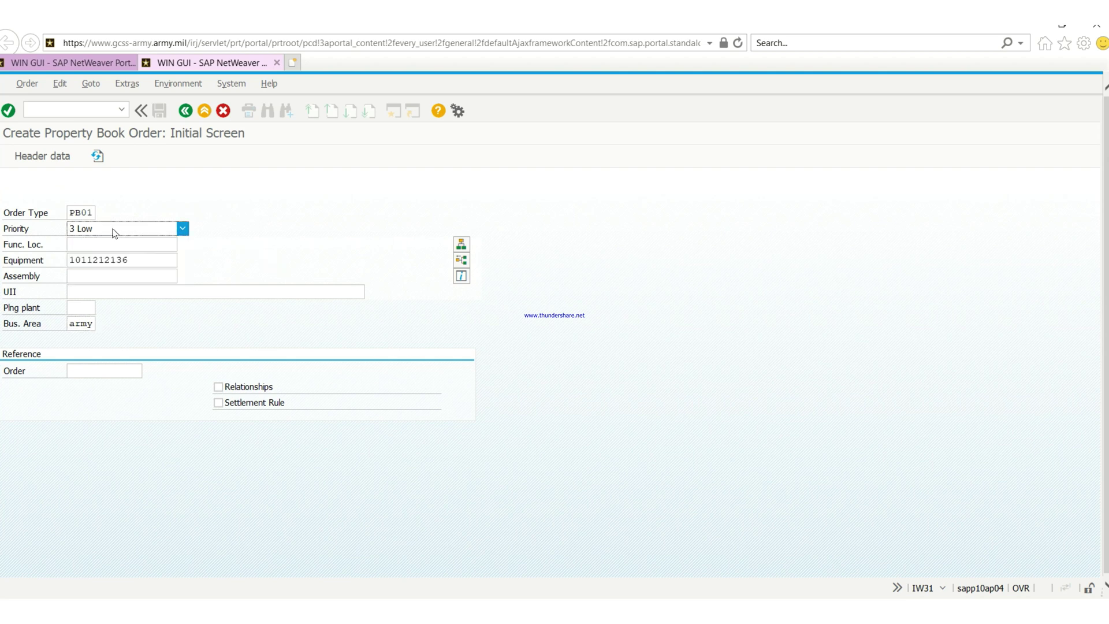
pyautogui.press('Delete')
pyautogui.click(376, 250)
pyautogui.click(46, 161)
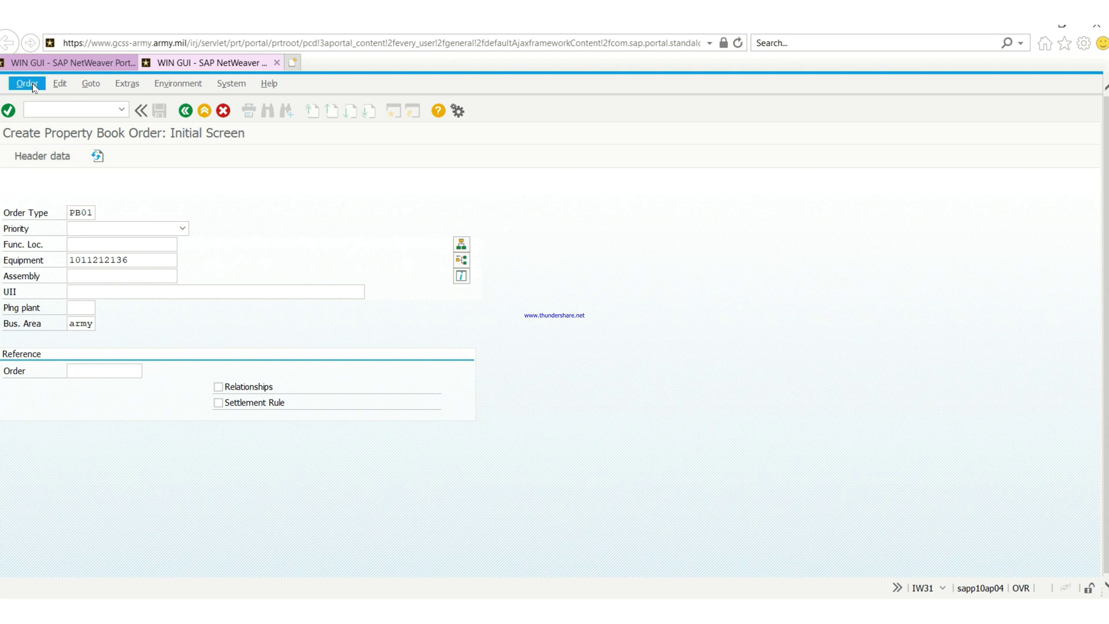
pyautogui.click(12, 114)
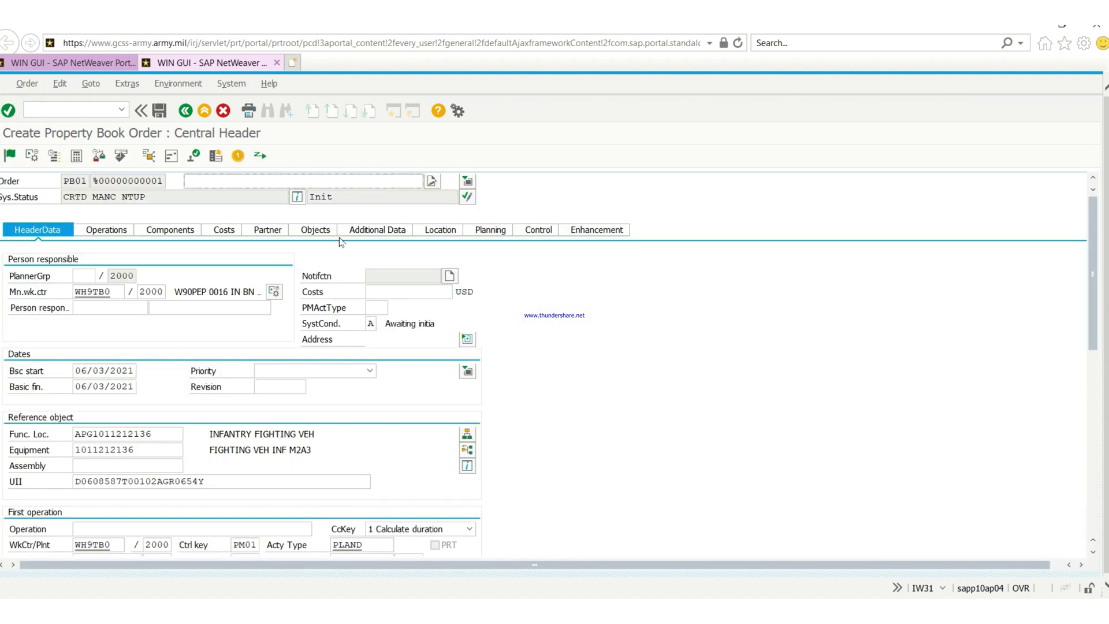
# Pick 'M24 Bino CPNW Shortages' from the input history as the order description
pyautogui.click(250, 177)
pyautogui.click(256, 180)
pyautogui.write('hq')
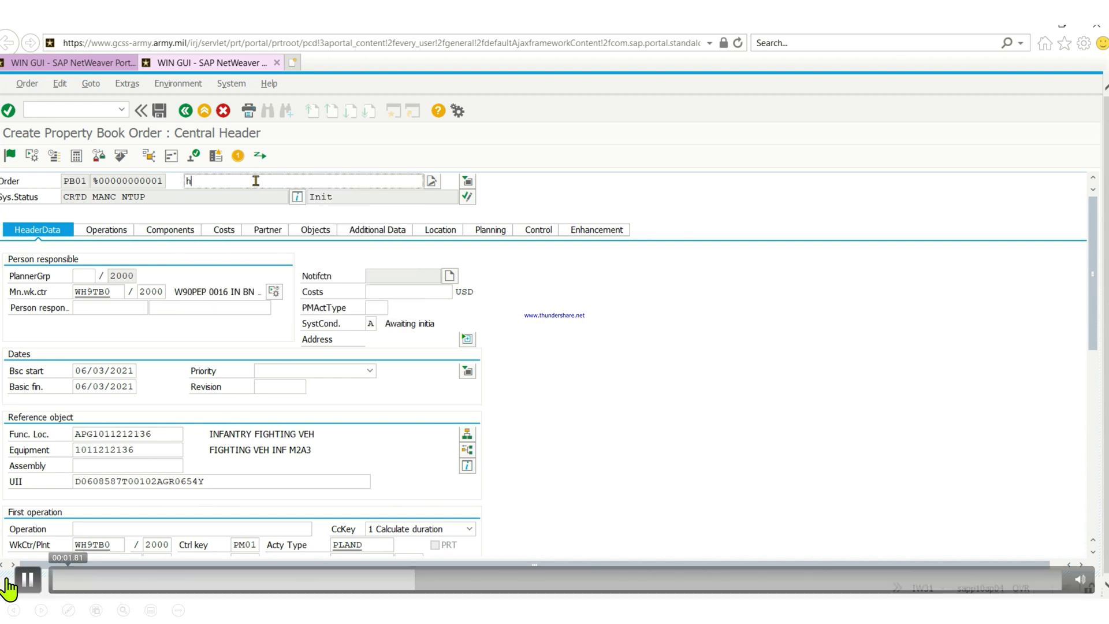
pyautogui.click(27, 581)
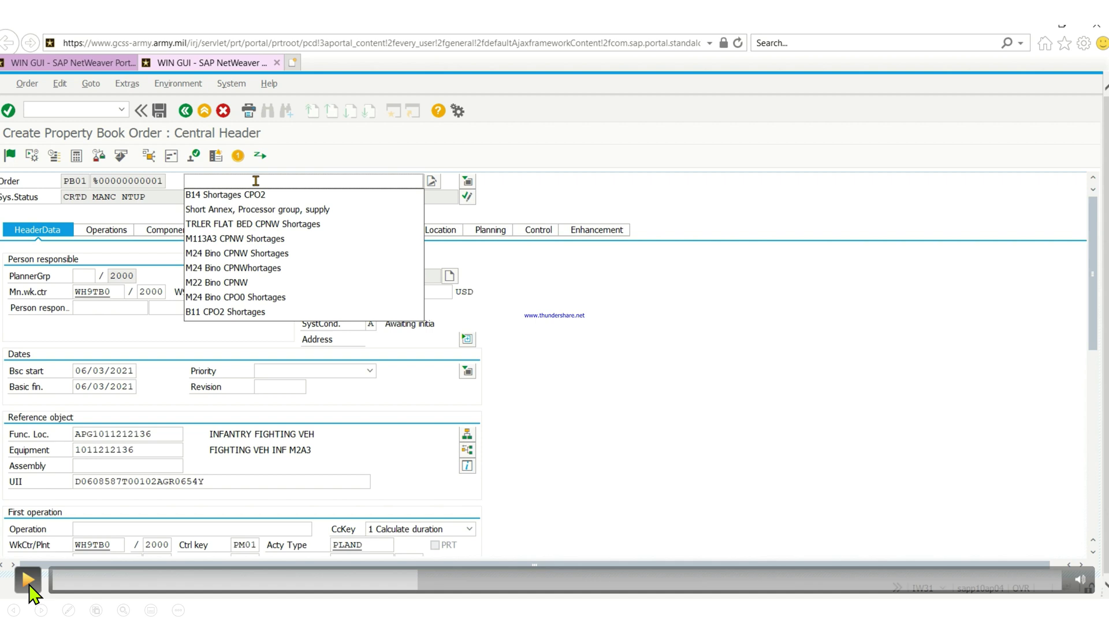
pyautogui.click(28, 580)
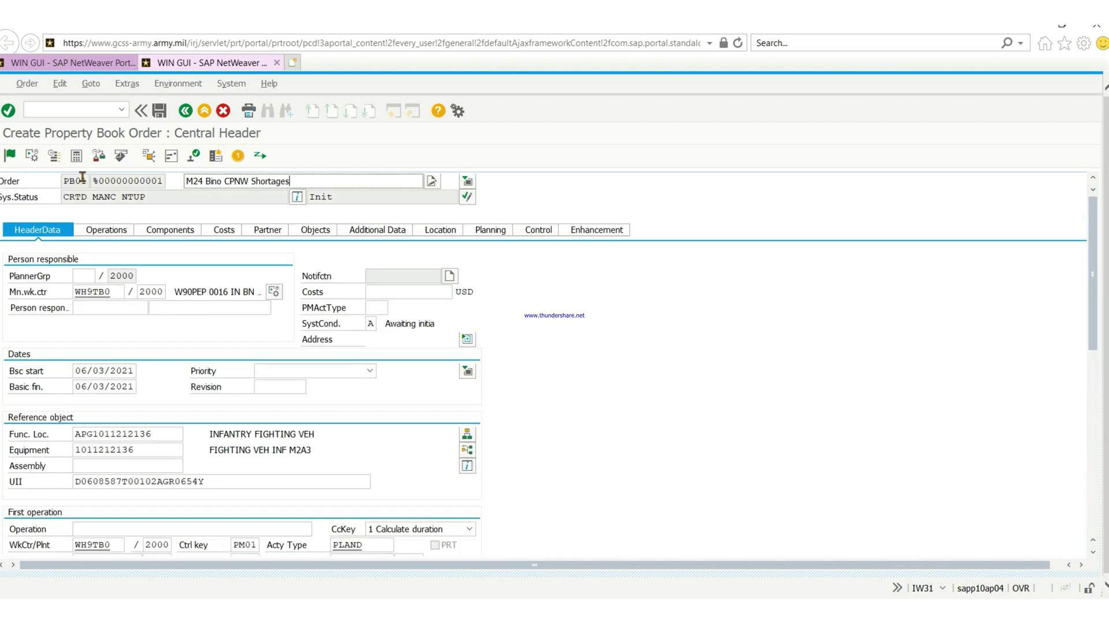
# Expand the M2A3 equipment structure, select FIRST AID KIT,UTILITY (009221200), and return to Component Overview
pyautogui.click(167, 231)
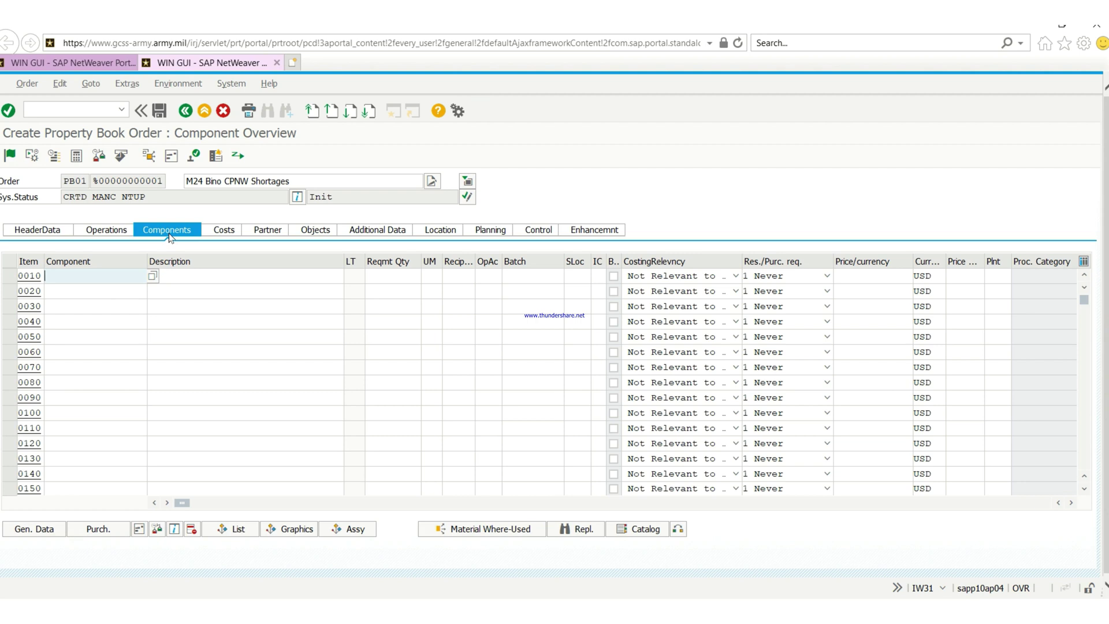
pyautogui.click(237, 533)
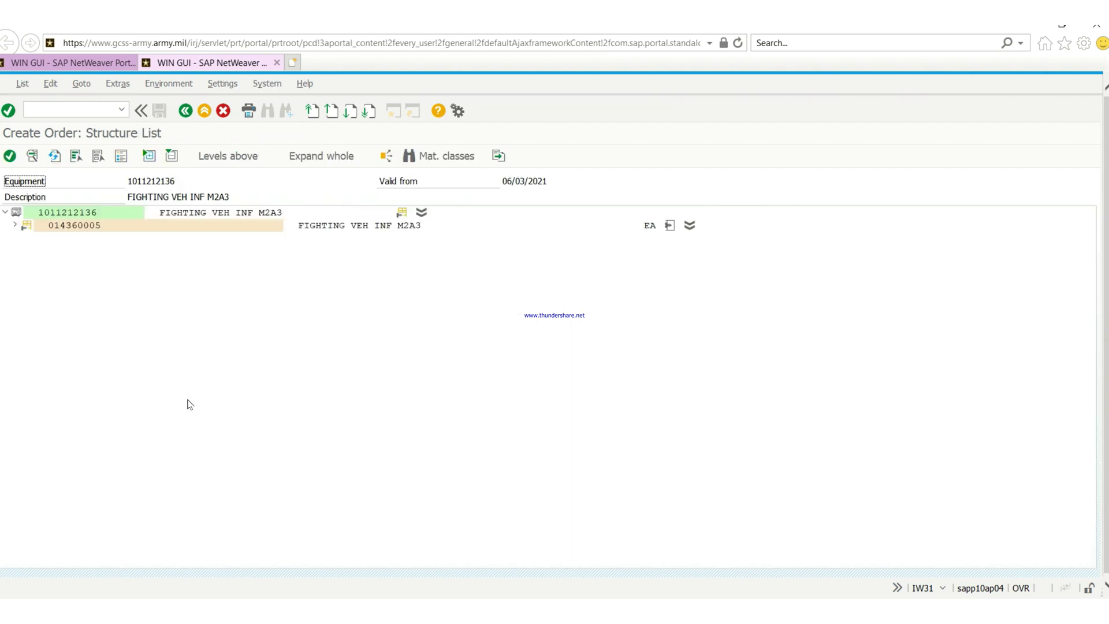
pyautogui.click(294, 158)
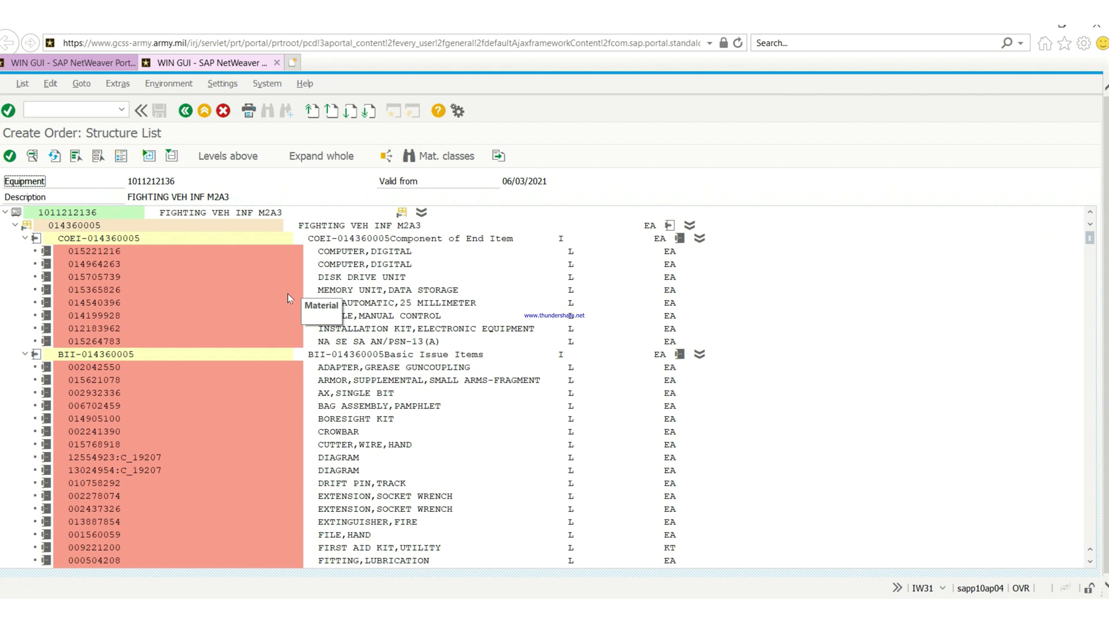
pyautogui.scroll(-2, 171, 387)
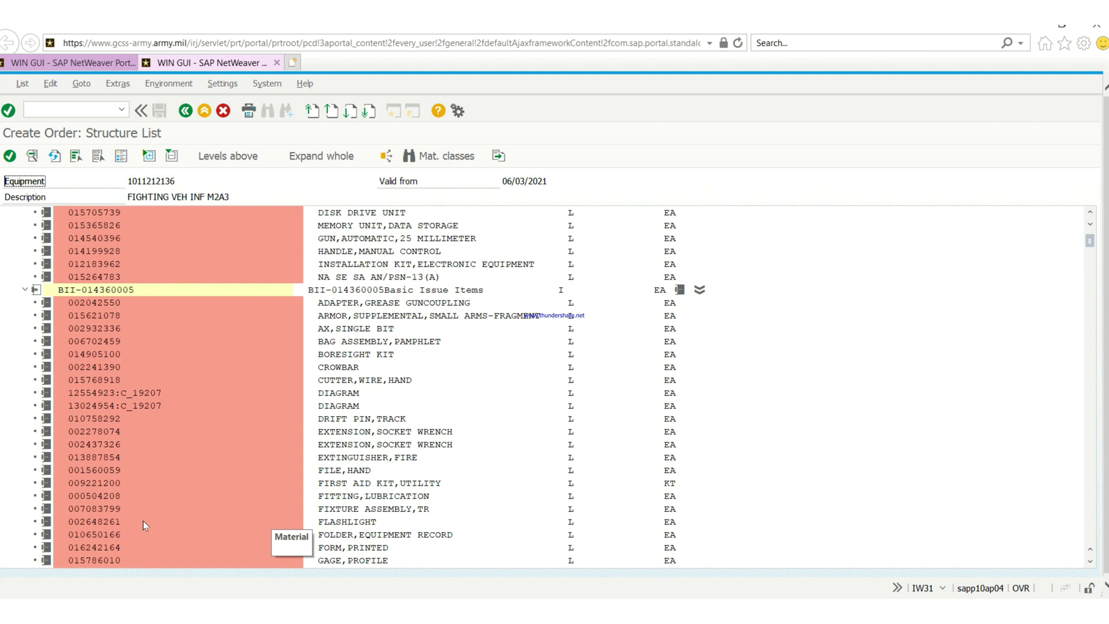
pyautogui.click(120, 509)
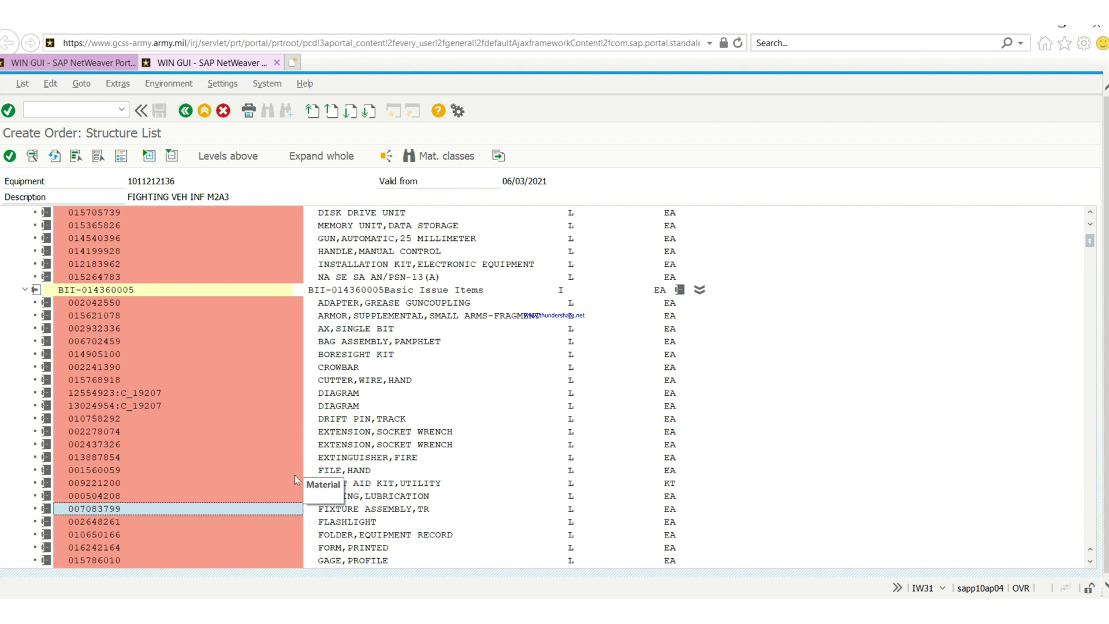
pyautogui.click(112, 484)
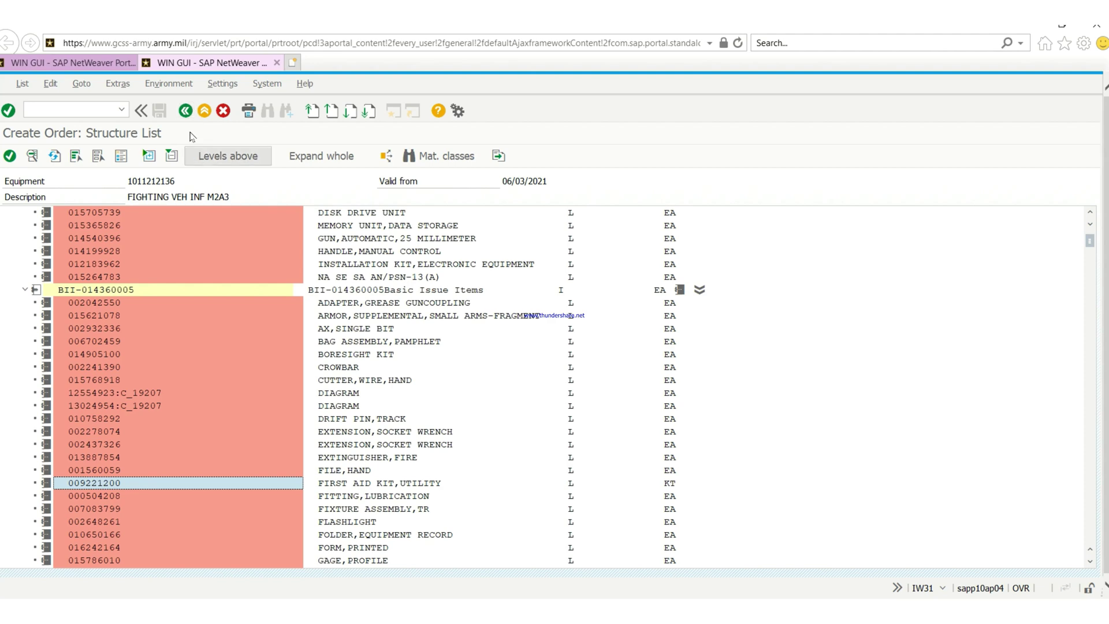
pyautogui.click(185, 111)
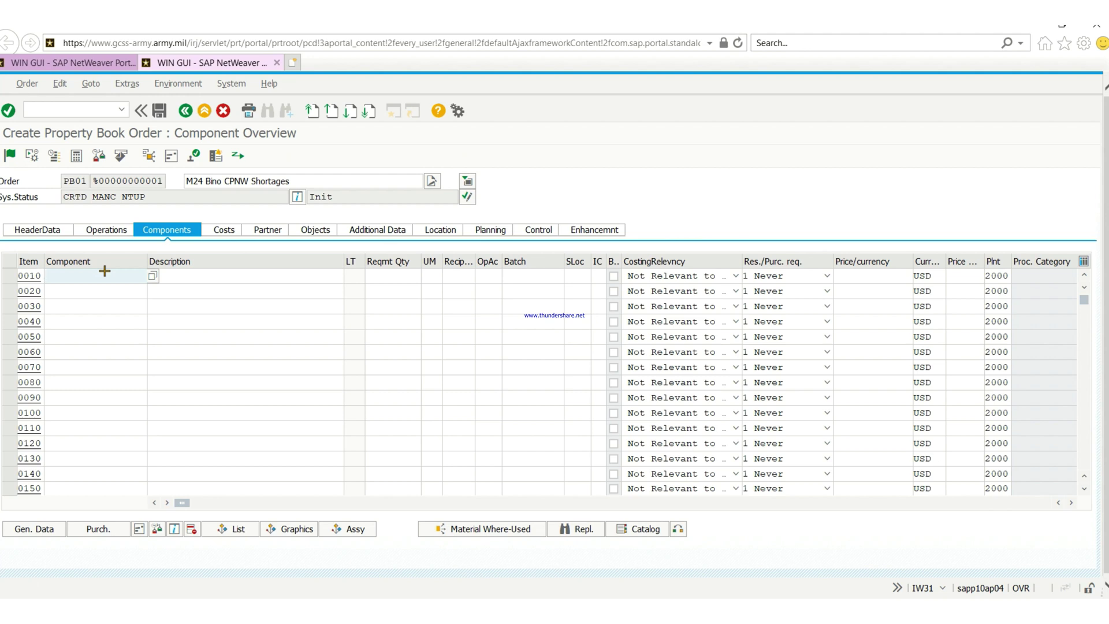
# Enter component 009221200 on item 0010 to bring up its detail data
pyautogui.write('00')
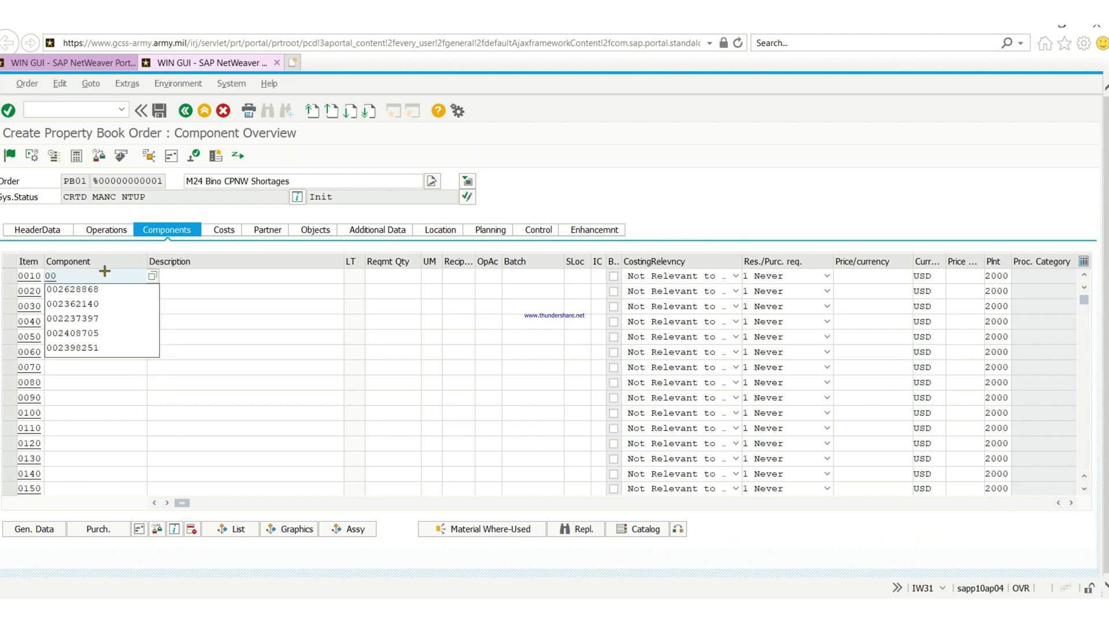
pyautogui.write('922')
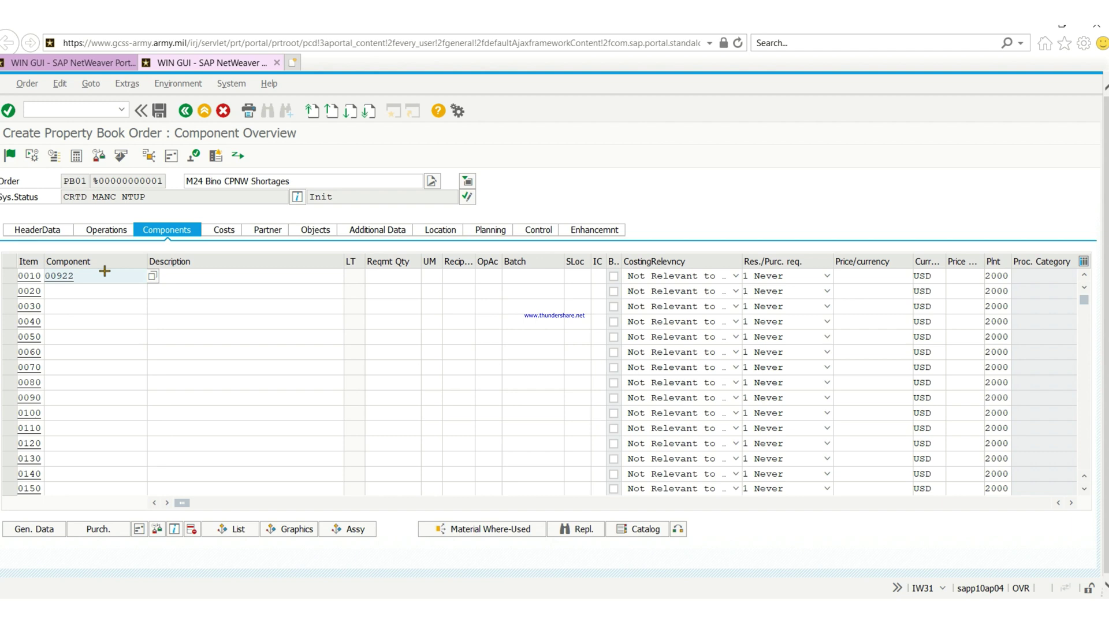
pyautogui.write('1200')
pyautogui.press('Return')
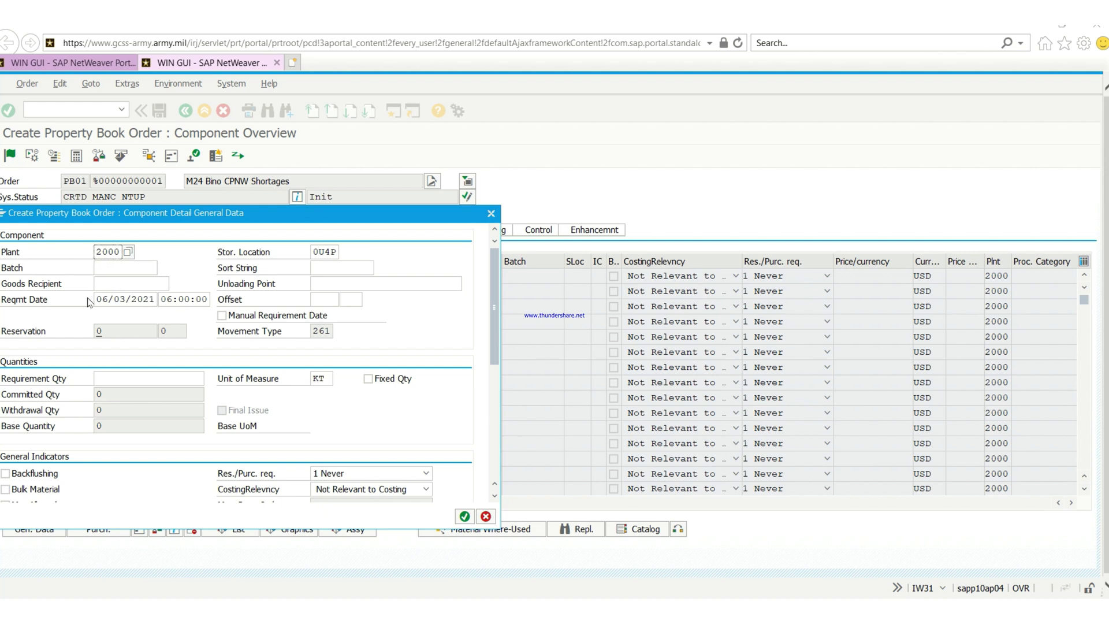
# Enter goods recipient HQ B66 and requirement quantity 1 in the component's General Data
pyautogui.click(122, 283)
pyautogui.write('HQ')
pyautogui.press('Down')
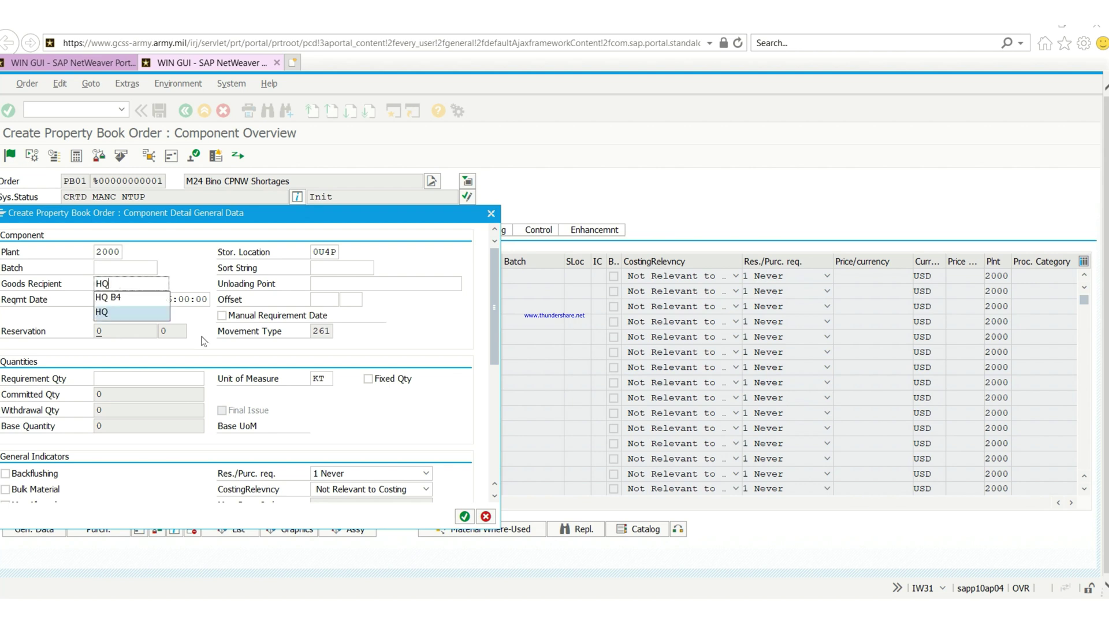
pyautogui.press('Up')
pyautogui.press('Down')
pyautogui.press('Return')
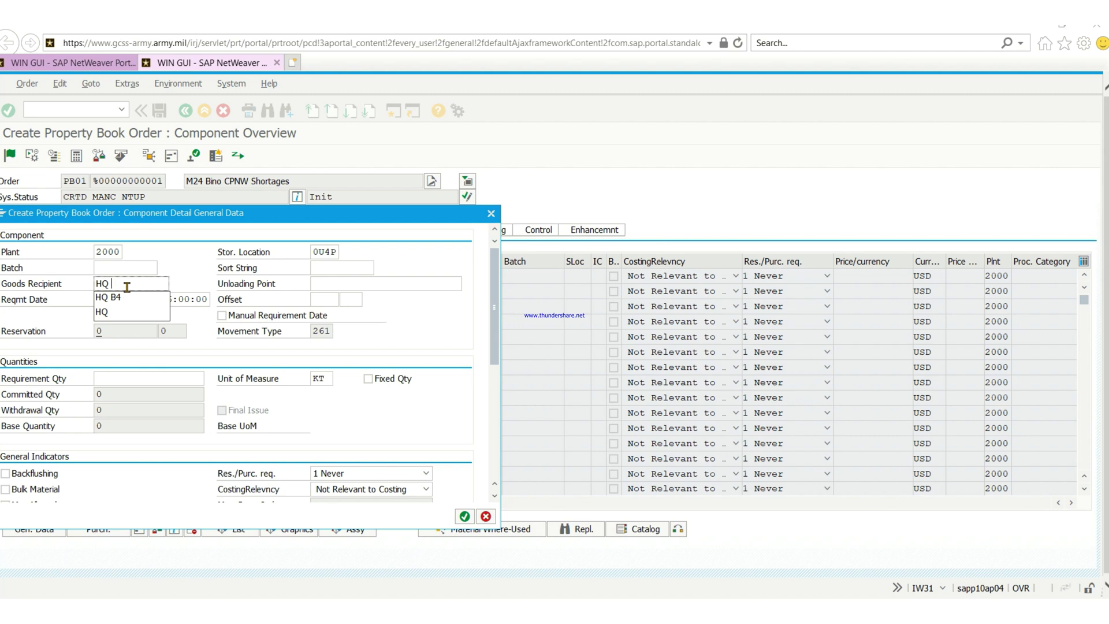
pyautogui.write('B66')
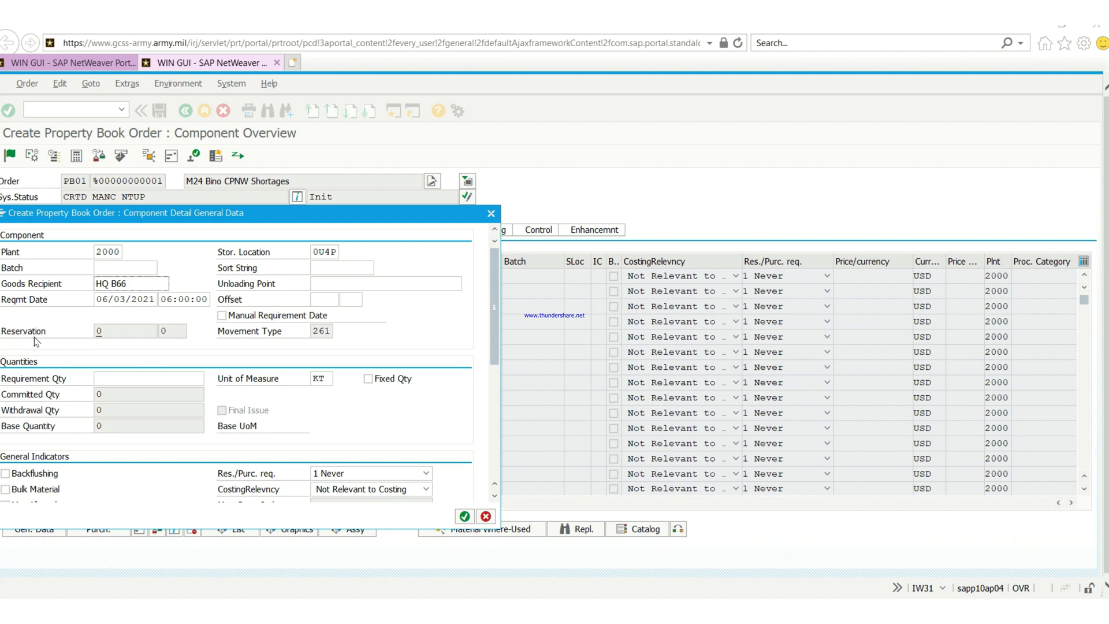
pyautogui.click(102, 378)
pyautogui.write('1')
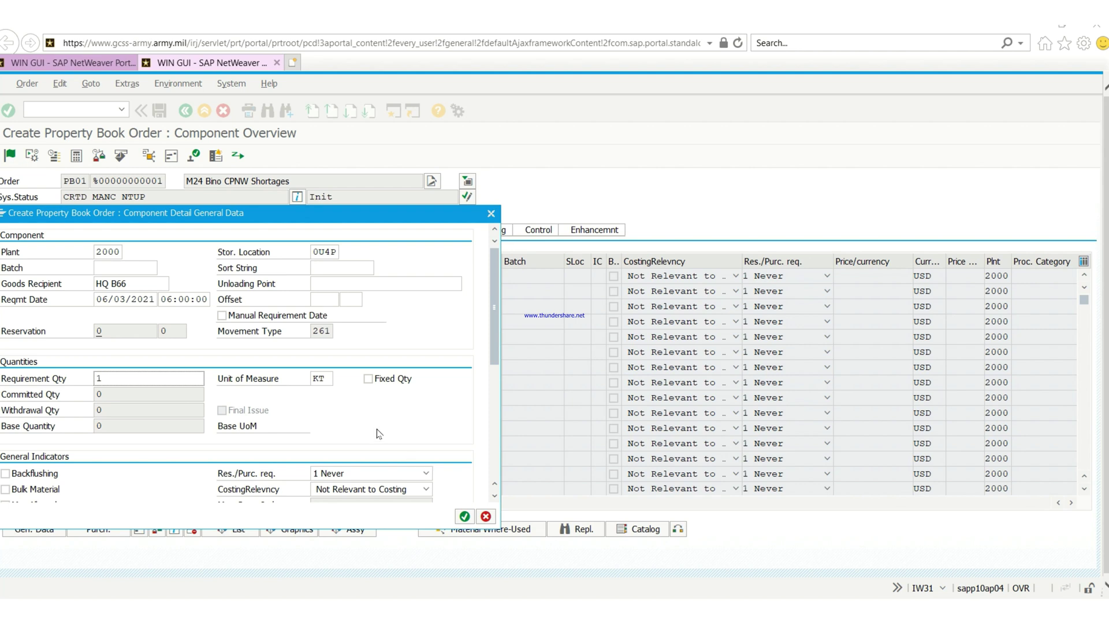
# Choose 3 Immediately for Res./Purc. req. on component 009221200
pyautogui.click(425, 473)
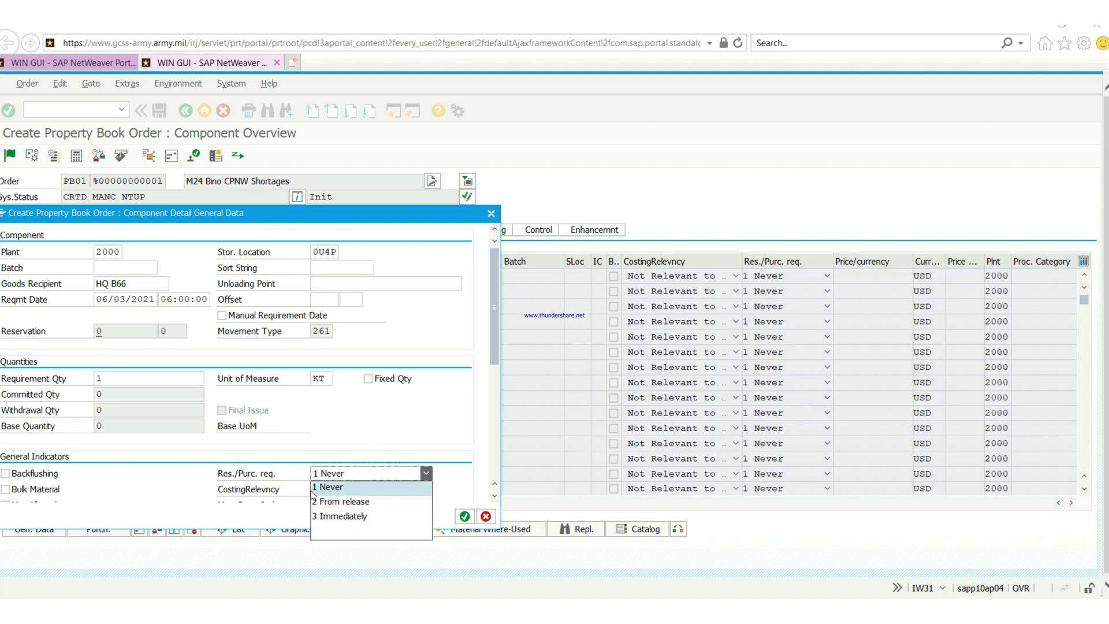
pyautogui.click(347, 517)
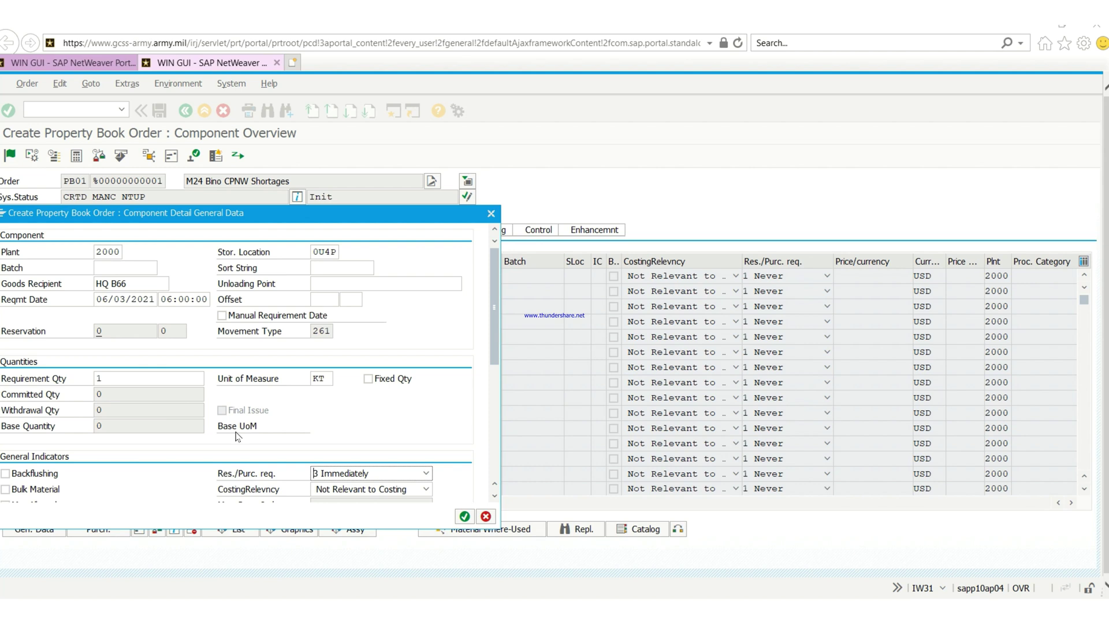
pyautogui.moveTo(24, 511)
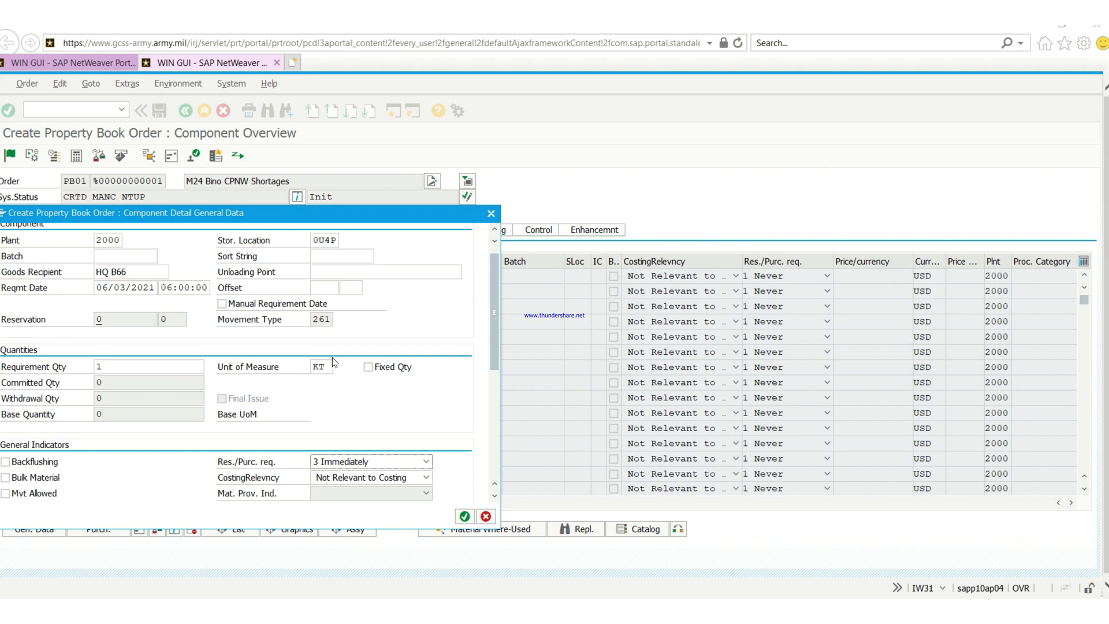
# Accept the component detail entries for item 0010 FIRST AID KIT,UTILITY
pyautogui.click(465, 516)
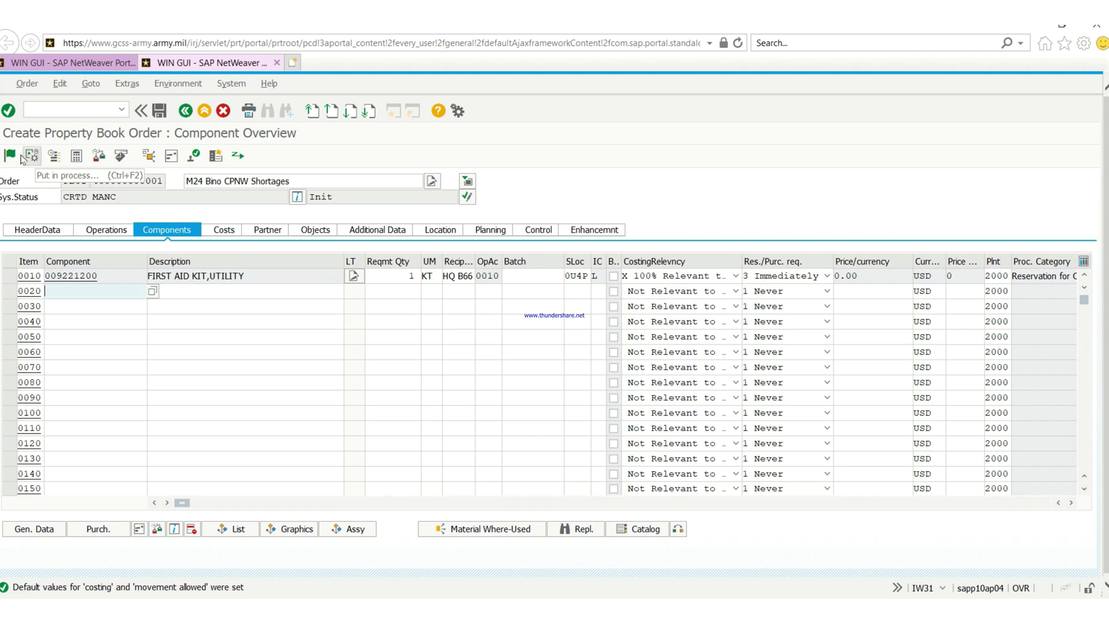
# Release the PB01 order so its status shows REL MSPT PRC SETC
pyautogui.click(9, 156)
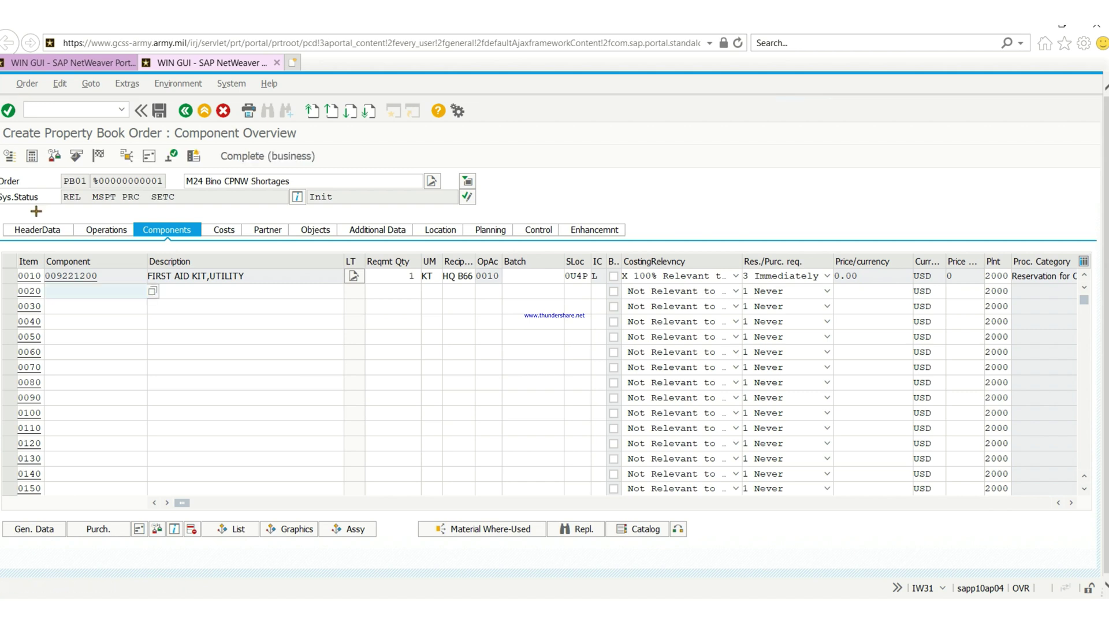
pyautogui.moveTo(24, 587)
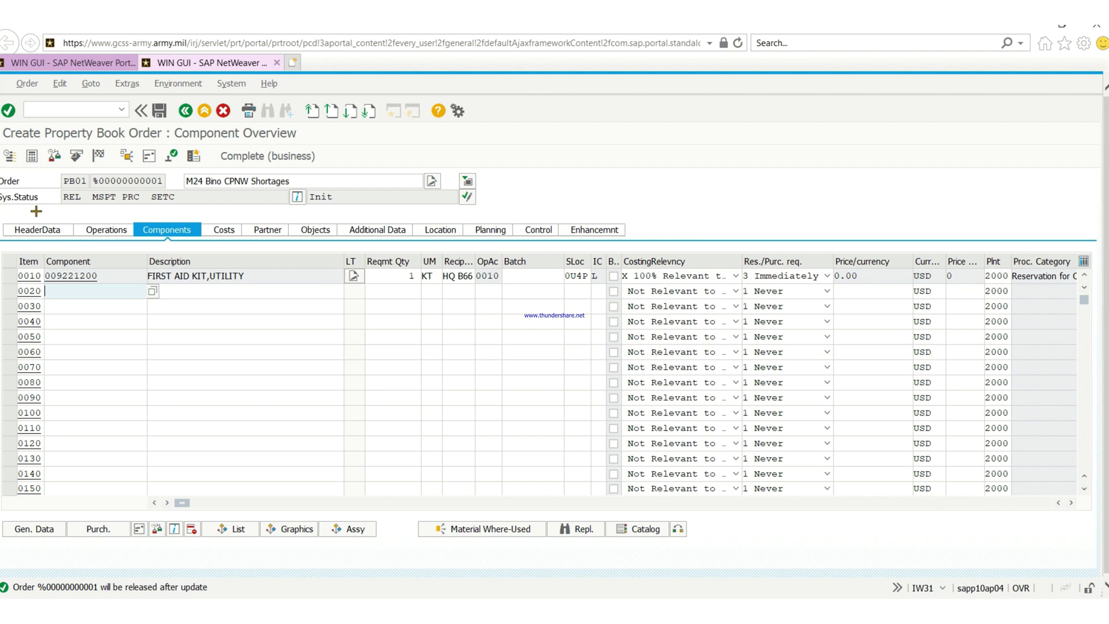
pyautogui.moveTo(70, 530)
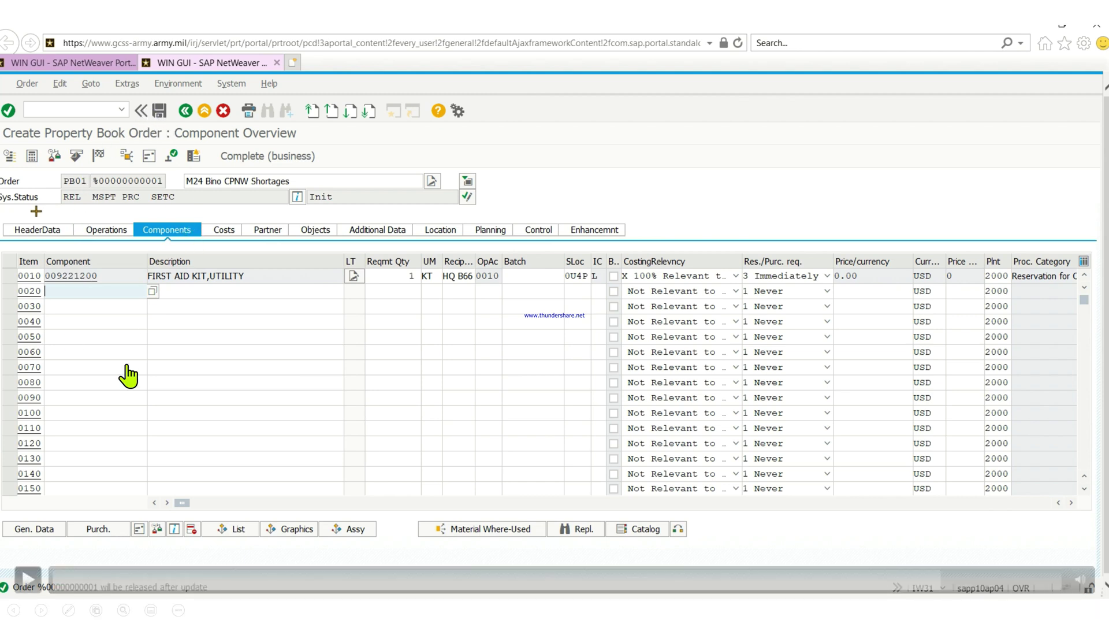
pyautogui.click(27, 578)
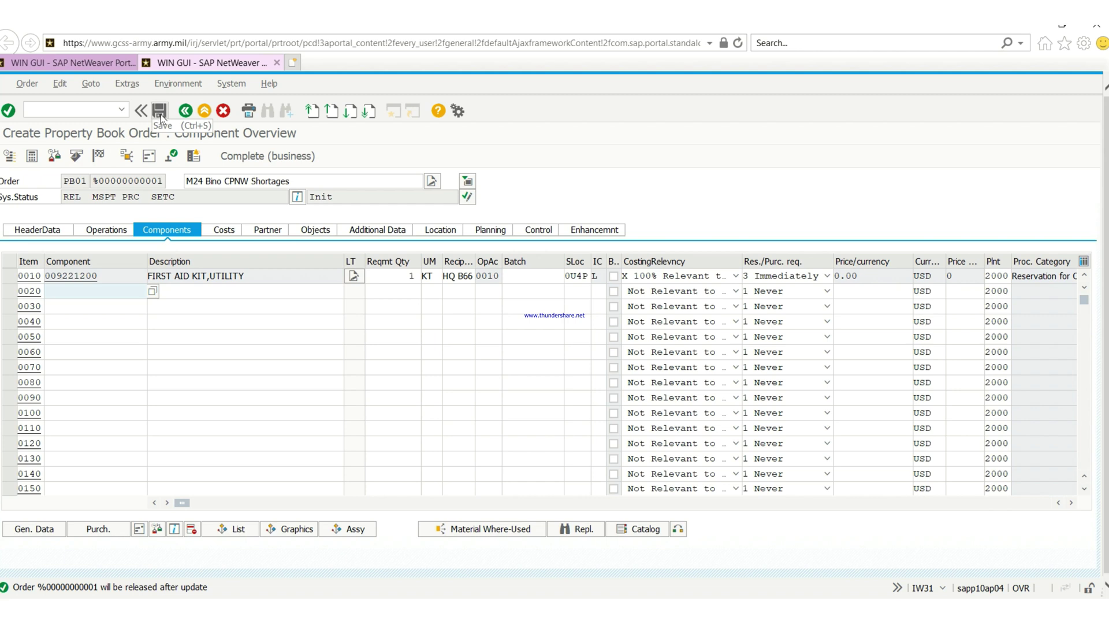
# Save the PB01 work order, then back out of Material Situation to the Unit Supply Menu
pyautogui.click(186, 110)
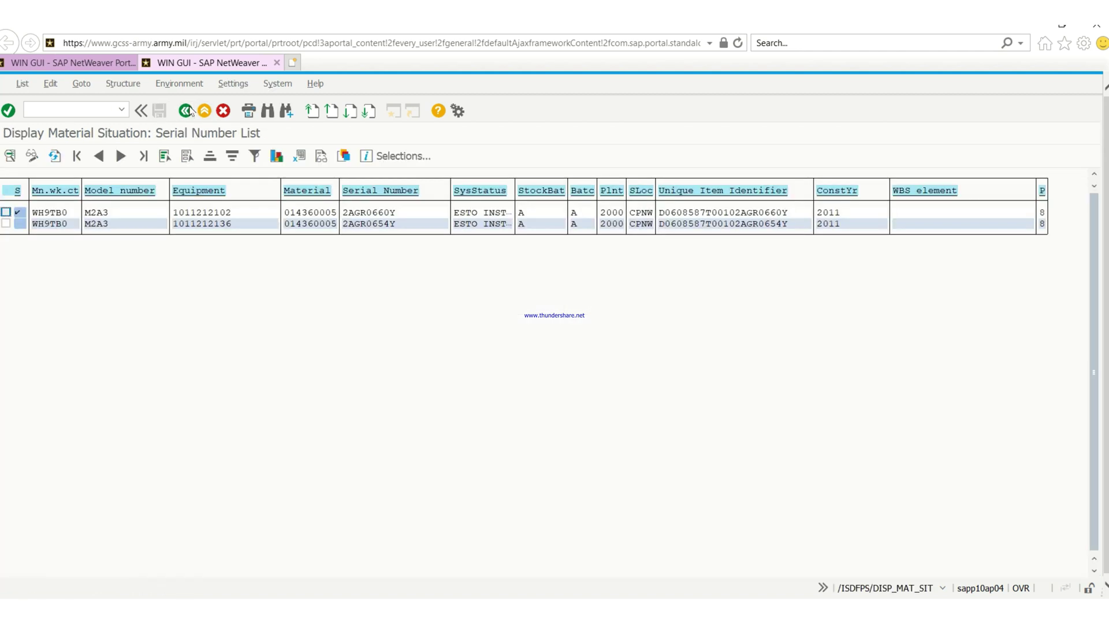
pyautogui.click(186, 111)
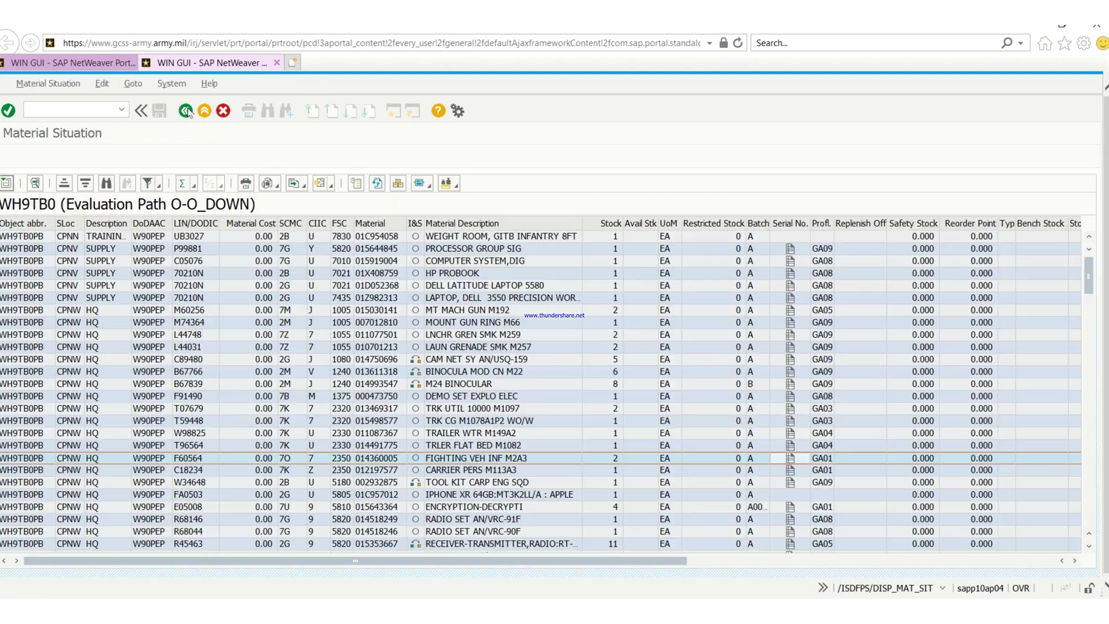
pyautogui.click(186, 111)
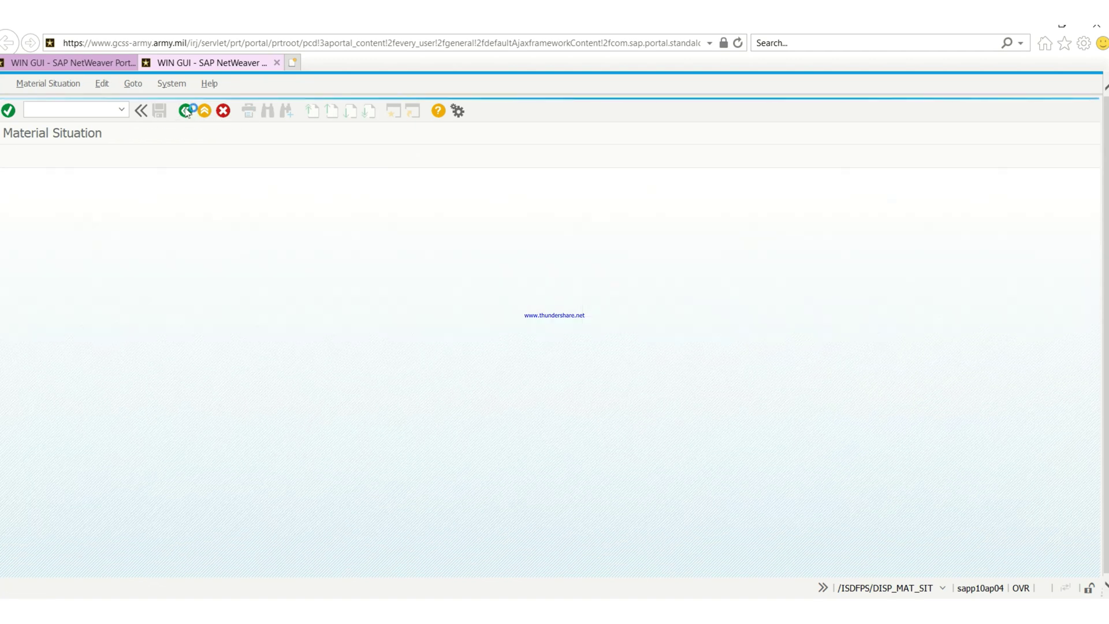
pyautogui.click(186, 111)
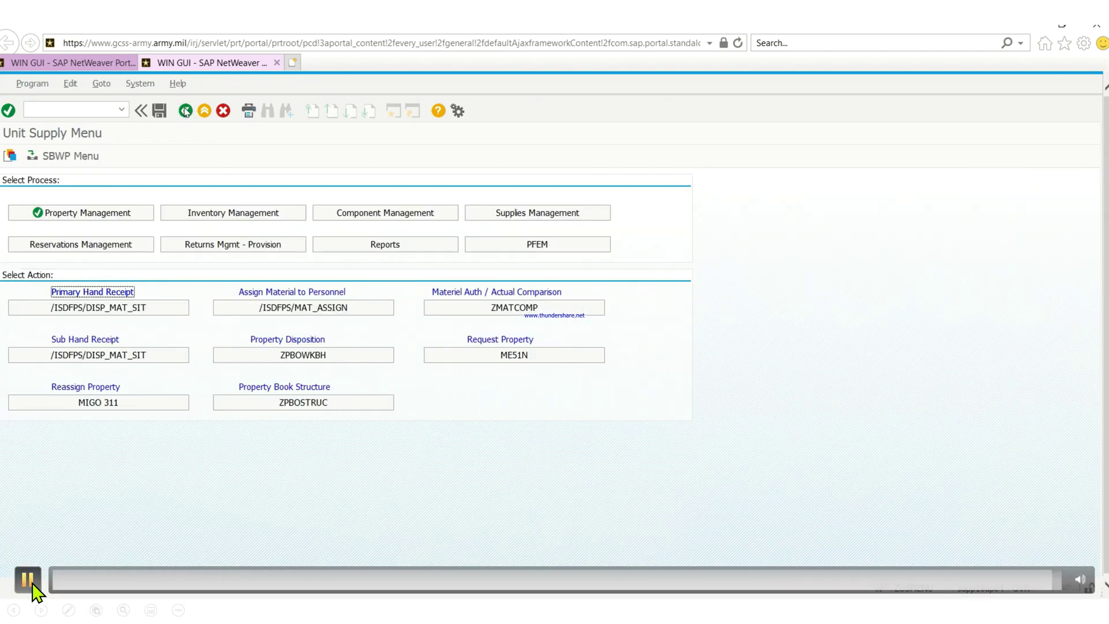
pyautogui.click(29, 588)
pyautogui.click(29, 588)
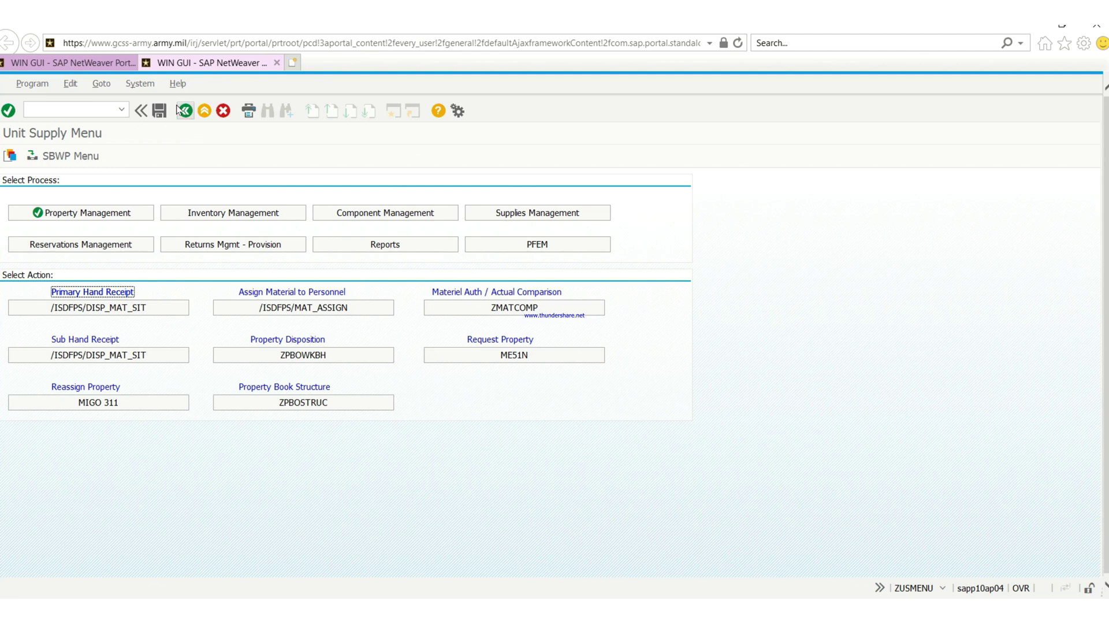
pyautogui.moveTo(532, 549)
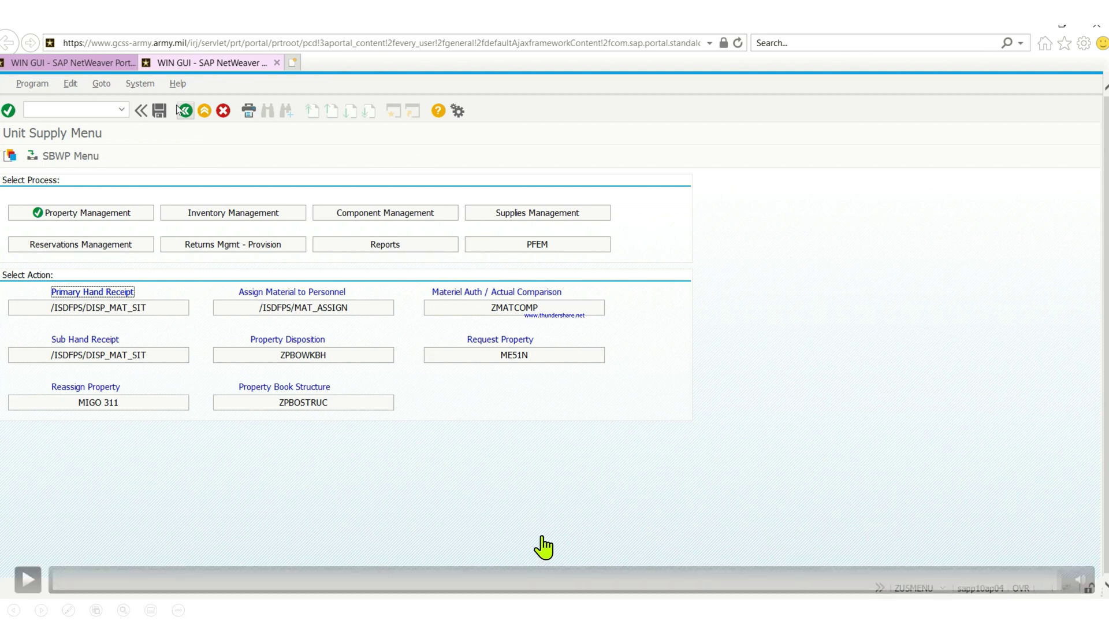